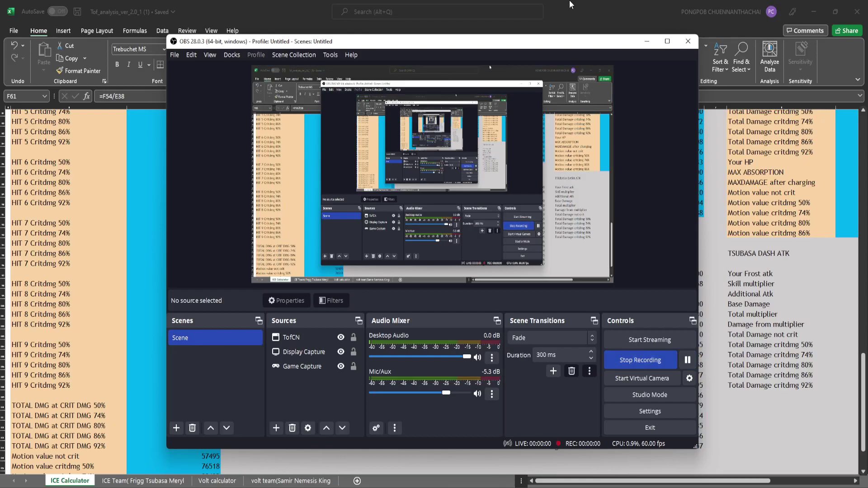
# Step: Start the OBS screen recording so the Excel ICE Calculator sheet is captured
pyautogui.click(577, 15)
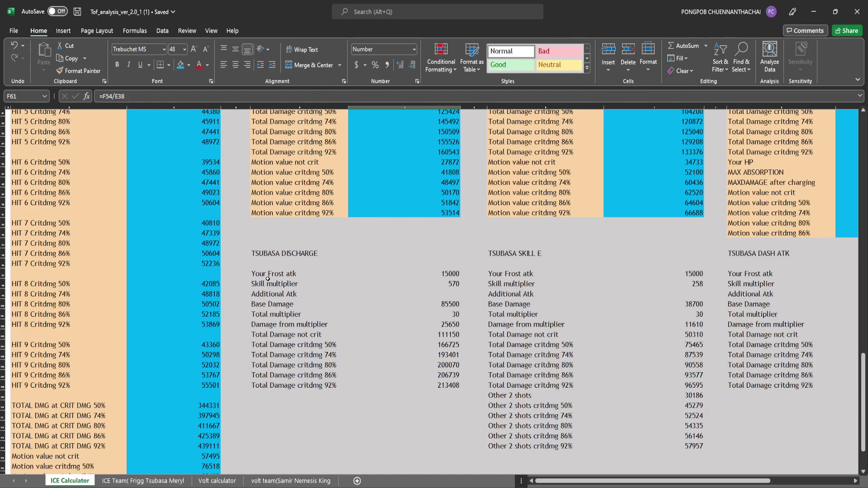
# Step: Scroll to the top of the sheet to show the pink NOTE block and base-damage formulas
pyautogui.scroll(1, 259, 290)
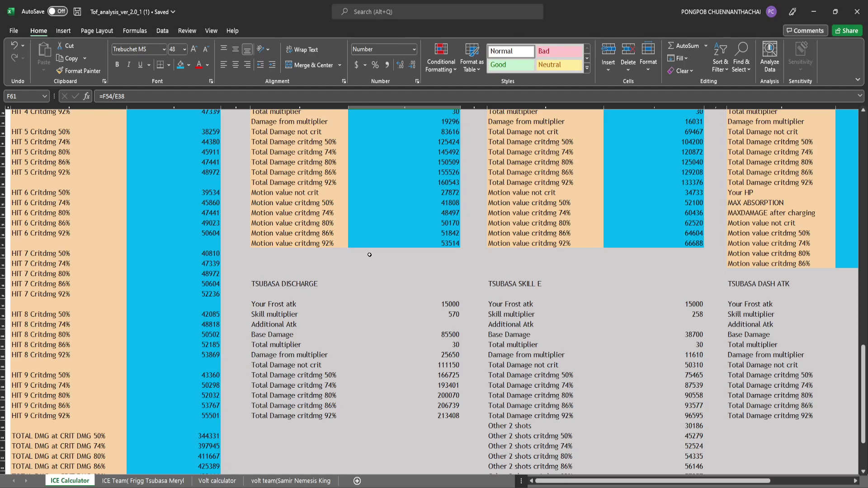
pyautogui.scroll(10, 371, 261)
pyautogui.scroll(10, 366, 263)
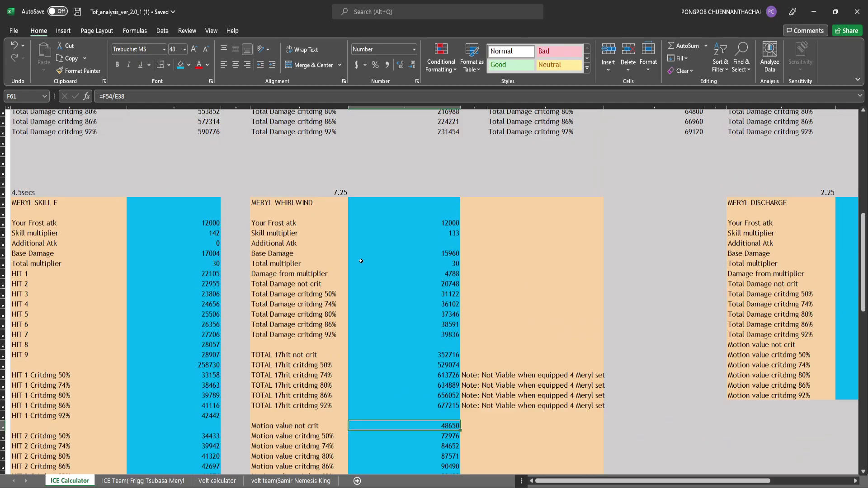
pyautogui.scroll(10, 361, 265)
pyautogui.scroll(2, 361, 266)
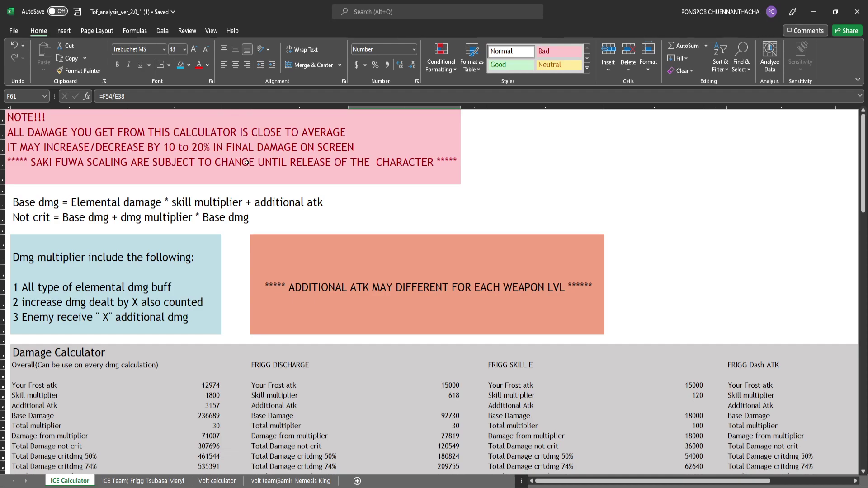
pyautogui.scroll(-5, 277, 185)
pyautogui.scroll(5, 285, 181)
pyautogui.scroll(-8, 352, 235)
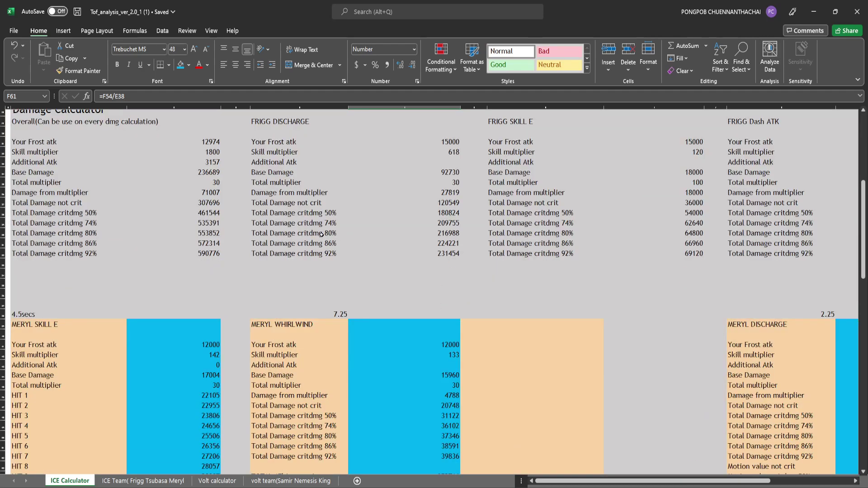
pyautogui.scroll(8, 339, 235)
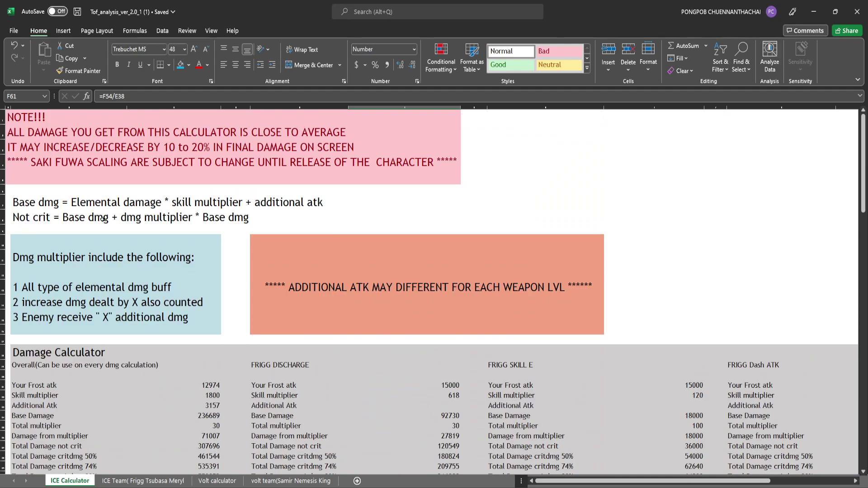
pyautogui.click(63, 204)
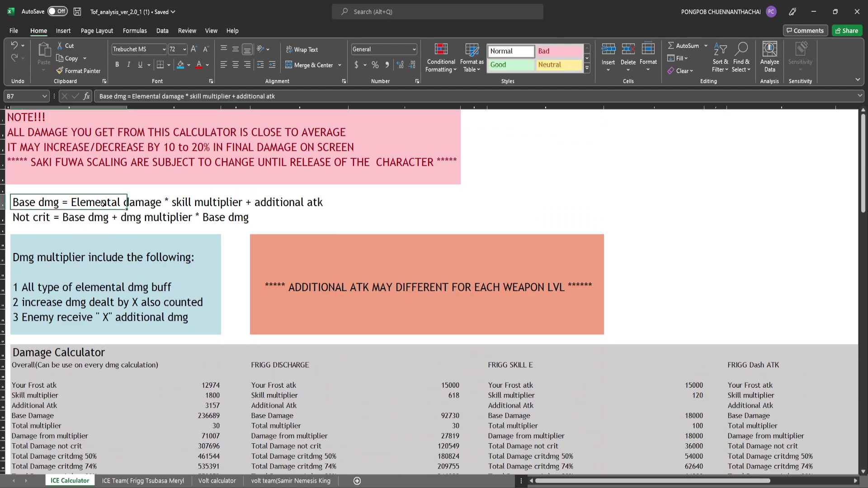
pyautogui.press('Right')
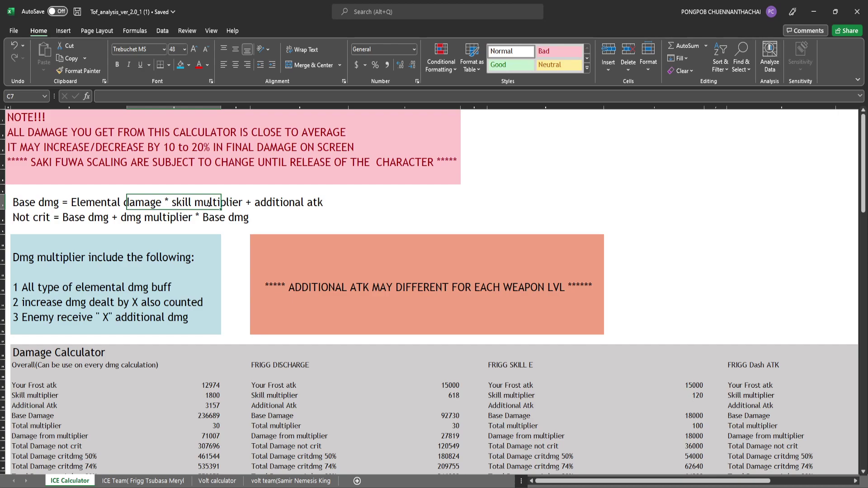
pyautogui.click(259, 204)
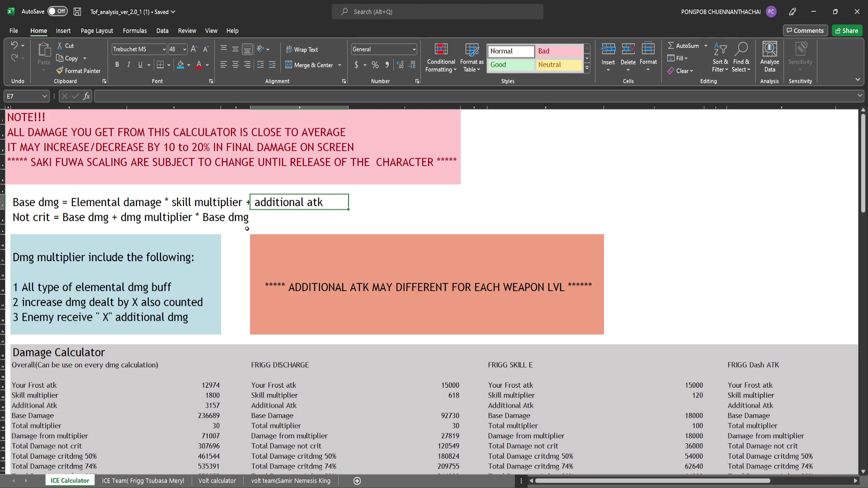
pyautogui.click(45, 221)
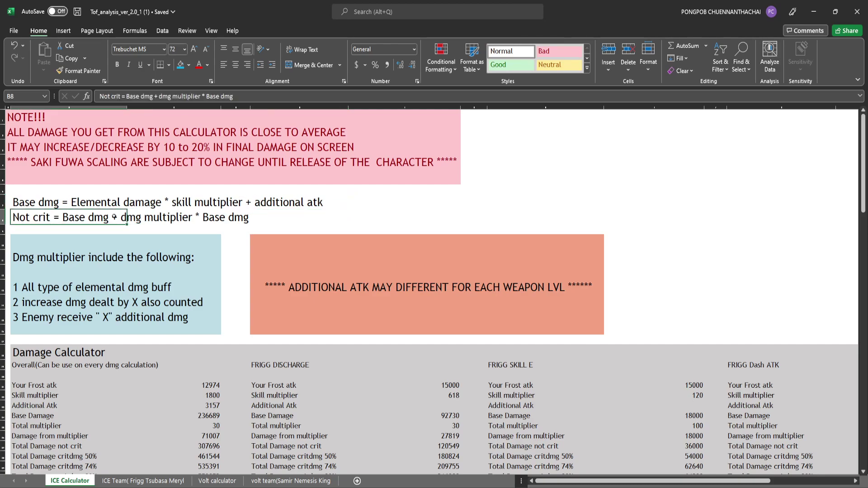
pyautogui.click(47, 200)
pyautogui.click(38, 219)
pyautogui.click(154, 215)
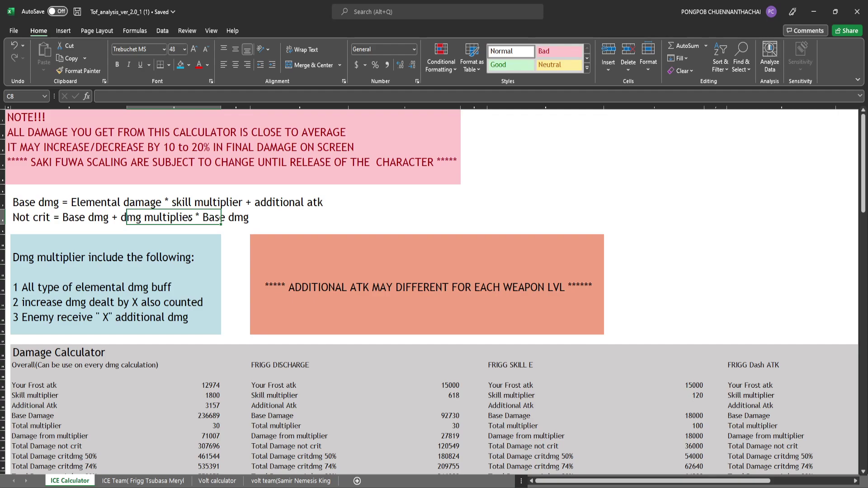
pyautogui.write('r')
pyautogui.click(109, 256)
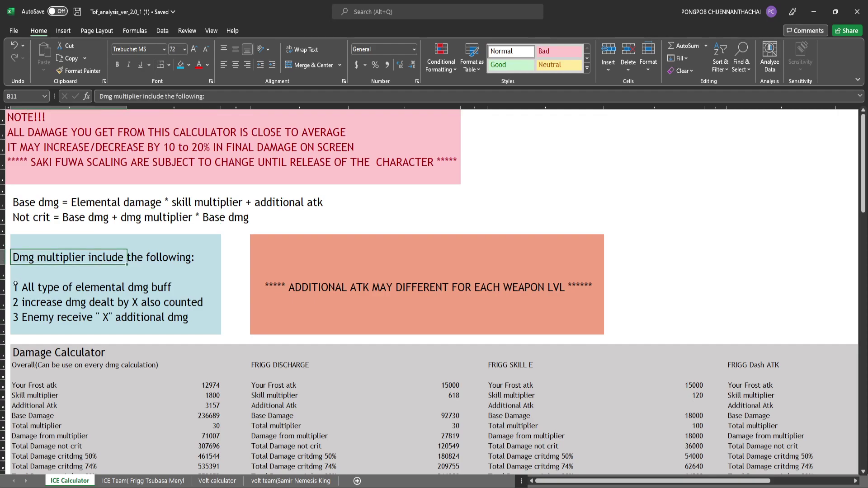
pyautogui.click(16, 285)
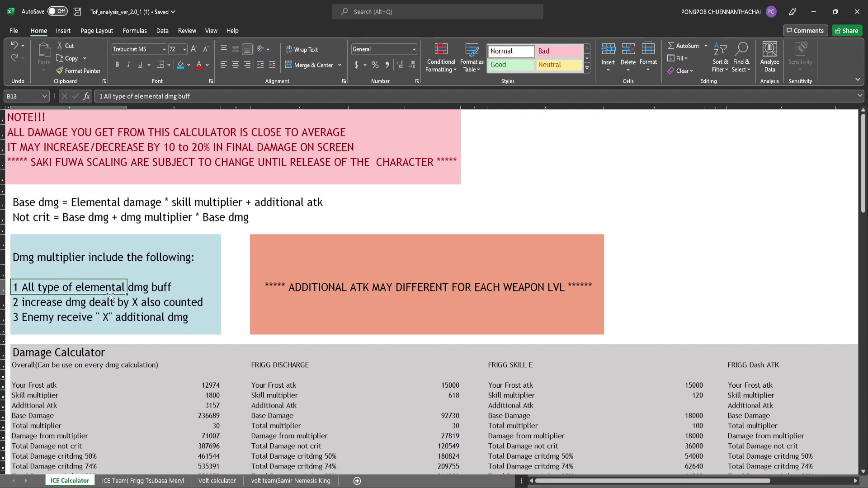
pyautogui.click(82, 306)
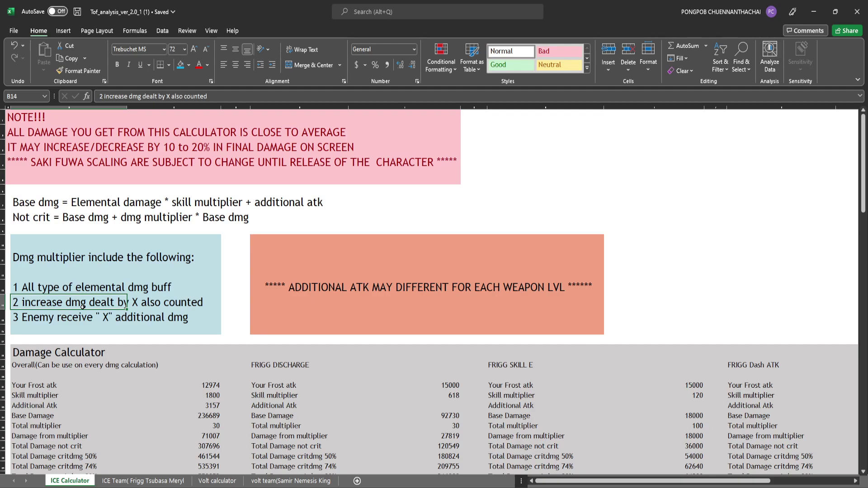
pyautogui.click(82, 317)
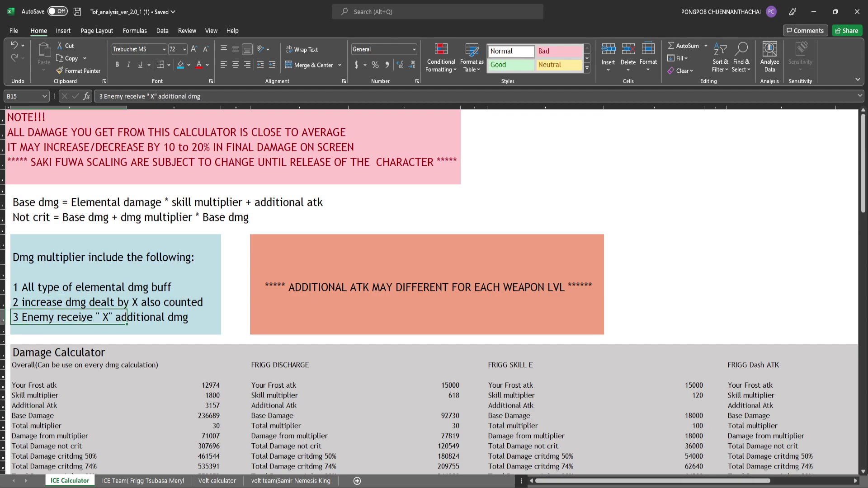
pyautogui.scroll(-1, 82, 318)
pyautogui.scroll(-4, 82, 318)
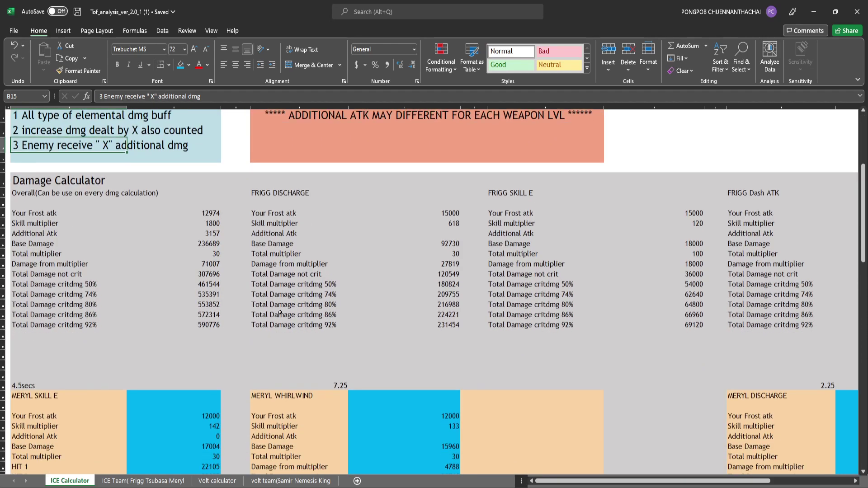
pyautogui.scroll(-5, 278, 309)
pyautogui.scroll(3, 278, 309)
pyautogui.scroll(6, 278, 309)
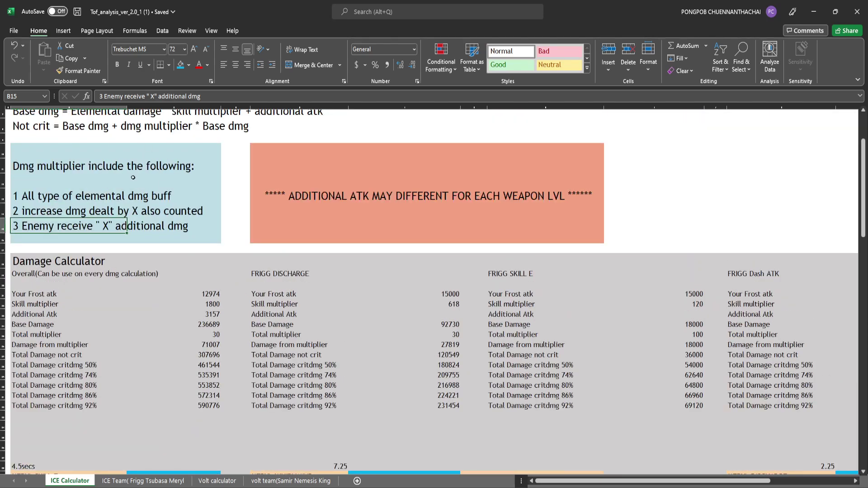
pyautogui.scroll(2, 292, 225)
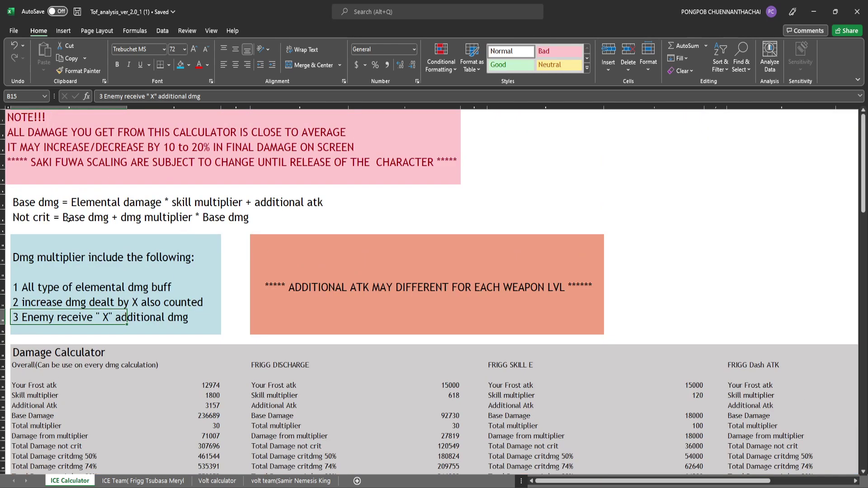
pyautogui.moveTo(151, 202); pyautogui.dragTo(150, 217)
pyautogui.click(150, 221)
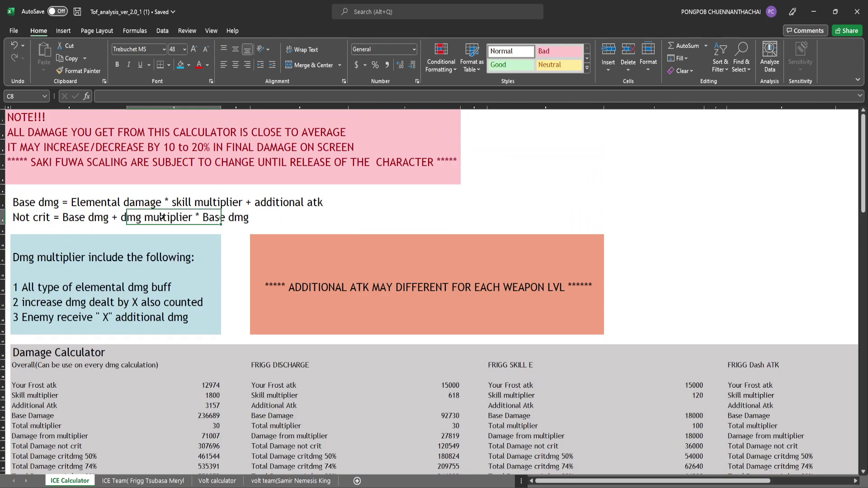
pyautogui.scroll(-2, 162, 216)
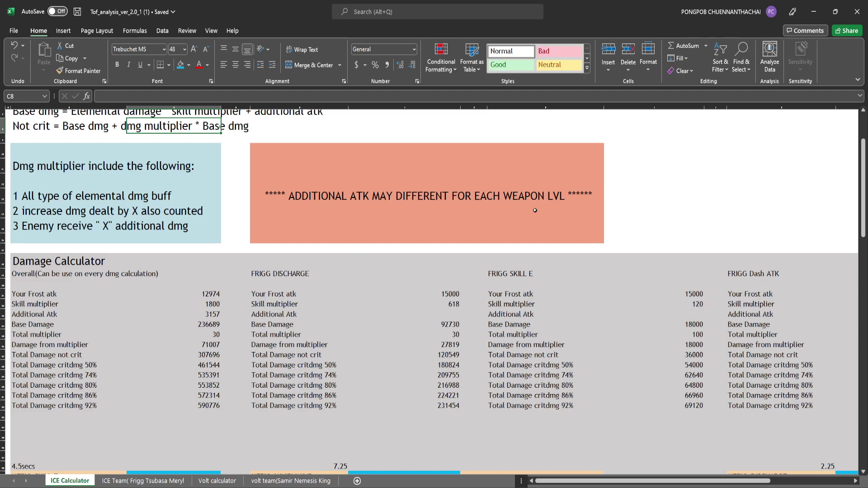
pyautogui.scroll(-3, 535, 210)
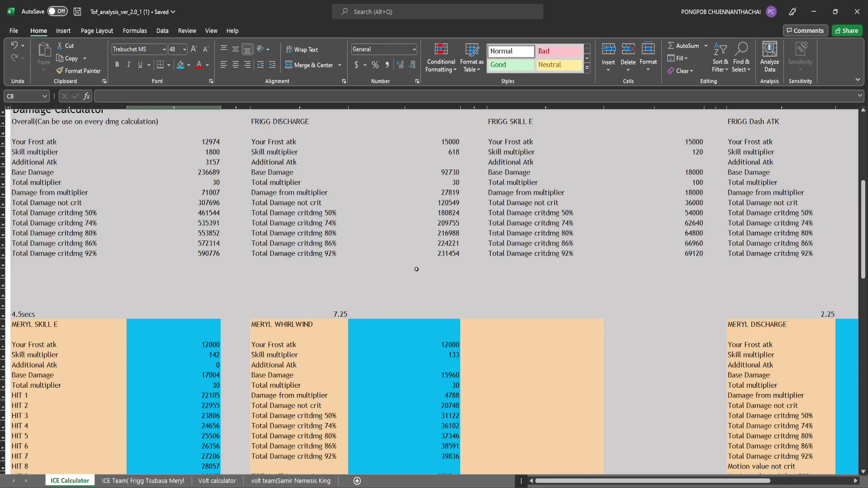
pyautogui.scroll(-2, 415, 268)
pyautogui.scroll(3, 403, 273)
pyautogui.scroll(-3, 286, 267)
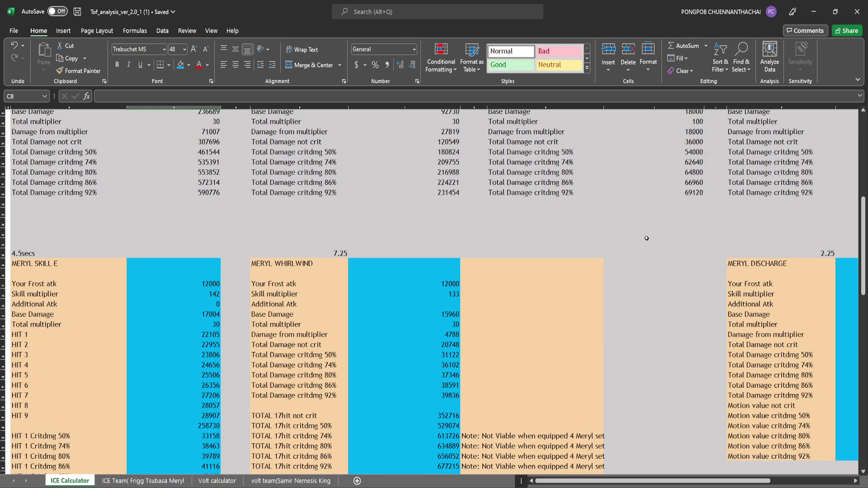
pyautogui.scroll(-3, 641, 230)
pyautogui.scroll(-4, 598, 264)
pyautogui.scroll(-7, 597, 264)
pyautogui.scroll(3, 498, 271)
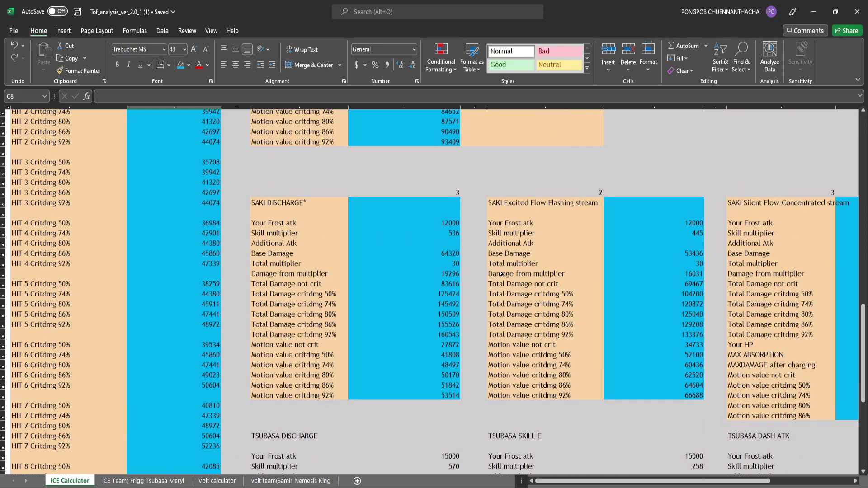
pyautogui.scroll(8, 408, 285)
pyautogui.scroll(3, 337, 281)
pyautogui.scroll(3, 320, 285)
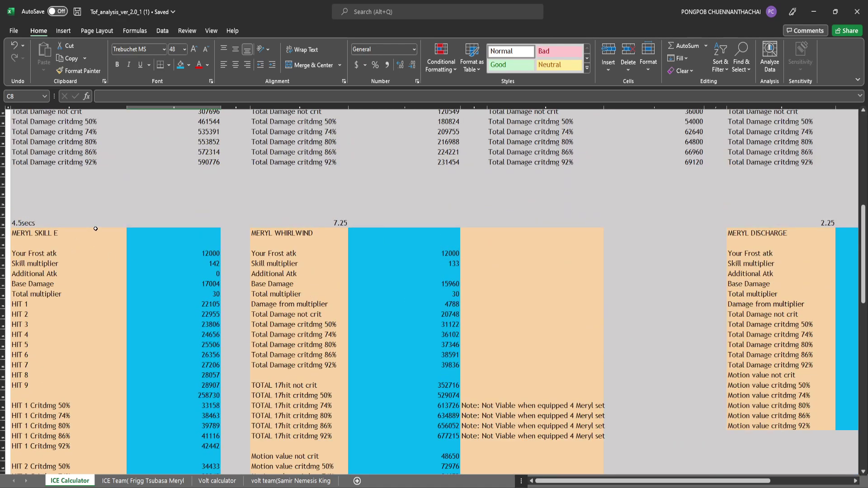
pyautogui.click(68, 222)
pyautogui.moveTo(116, 219); pyautogui.dragTo(65, 231)
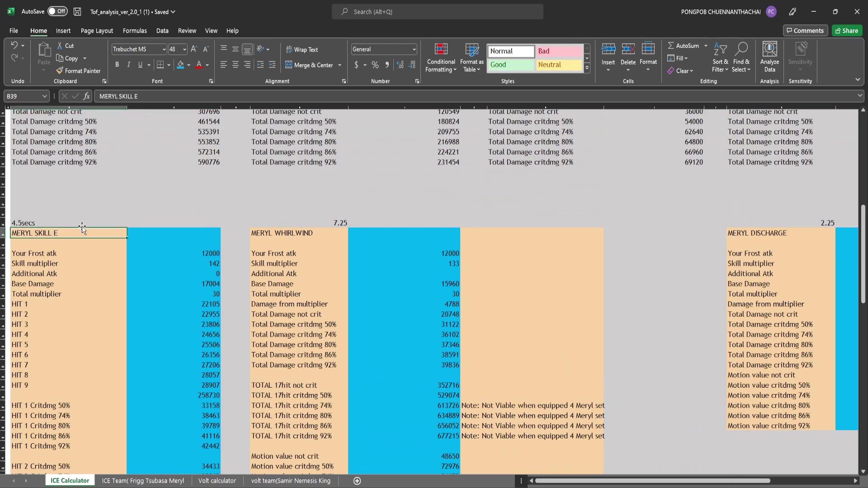
pyautogui.press('Escape')
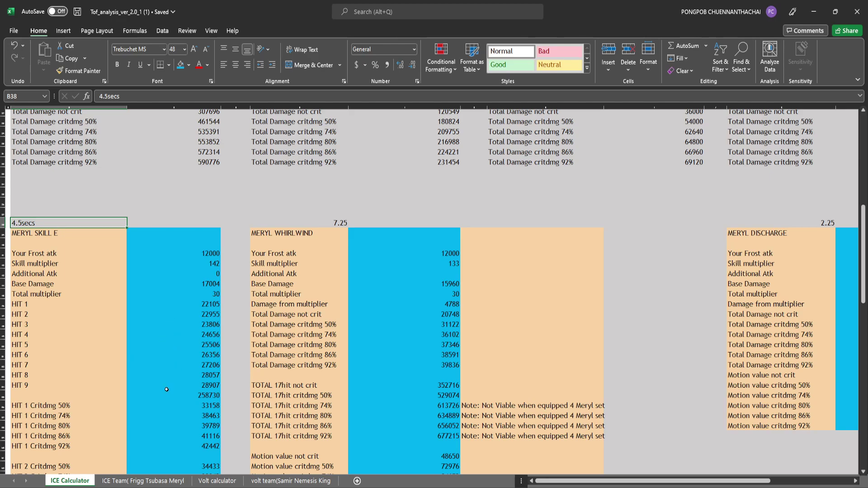
pyautogui.scroll(-4, 161, 334)
pyautogui.scroll(-9, 175, 355)
pyautogui.scroll(-6, 188, 376)
pyautogui.scroll(-4, 188, 376)
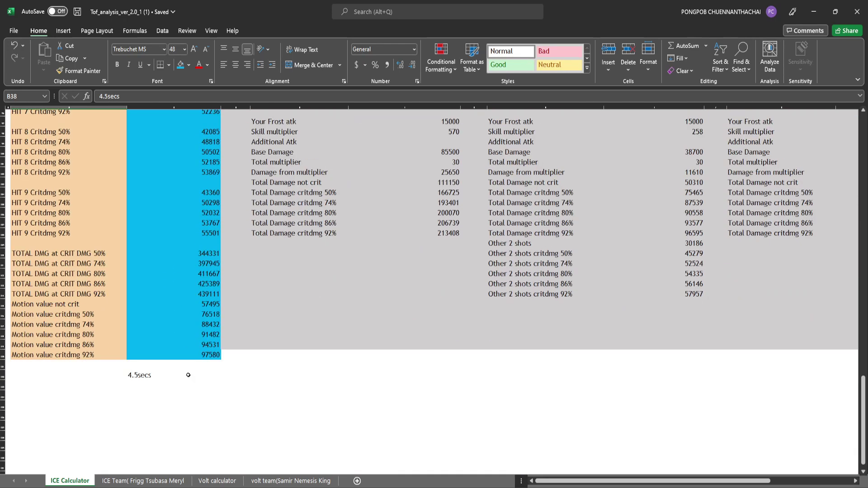
pyautogui.scroll(3, 134, 346)
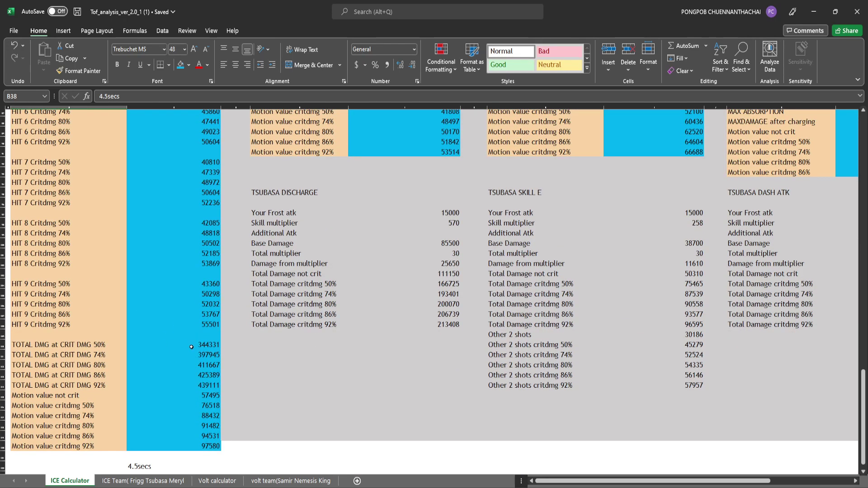
pyautogui.scroll(4, 191, 346)
pyautogui.scroll(9, 195, 316)
pyautogui.scroll(1, 201, 280)
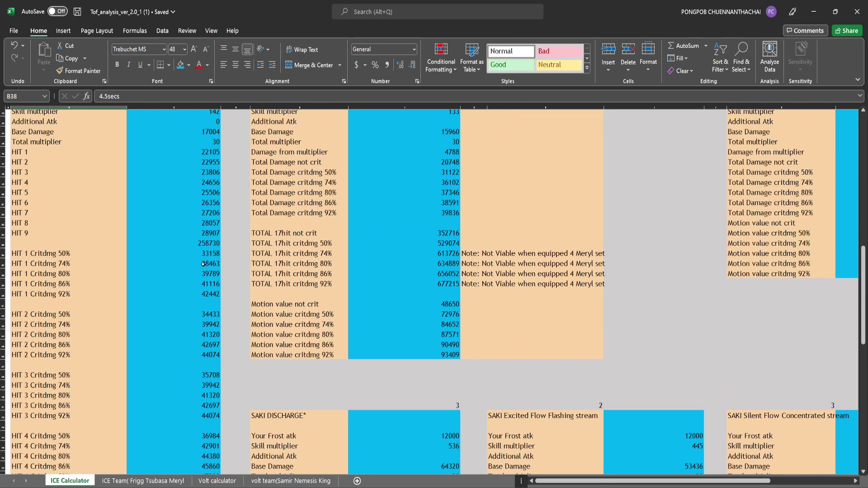
pyautogui.click(199, 244)
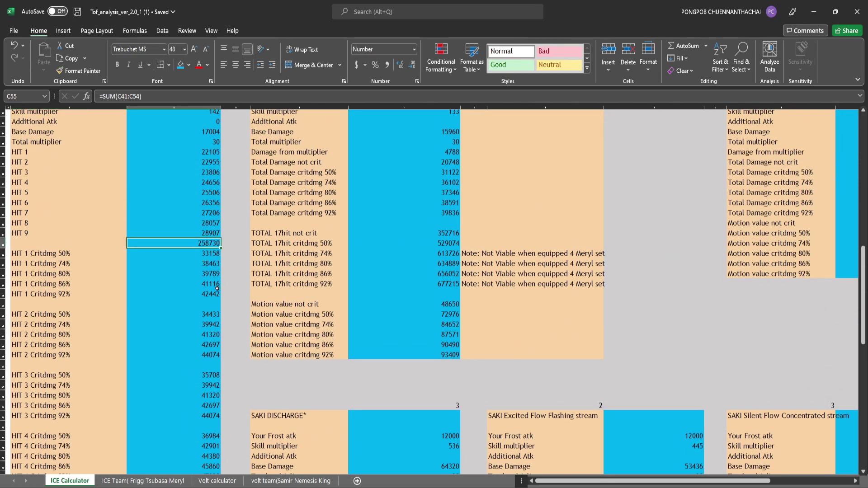
pyautogui.scroll(6, 214, 286)
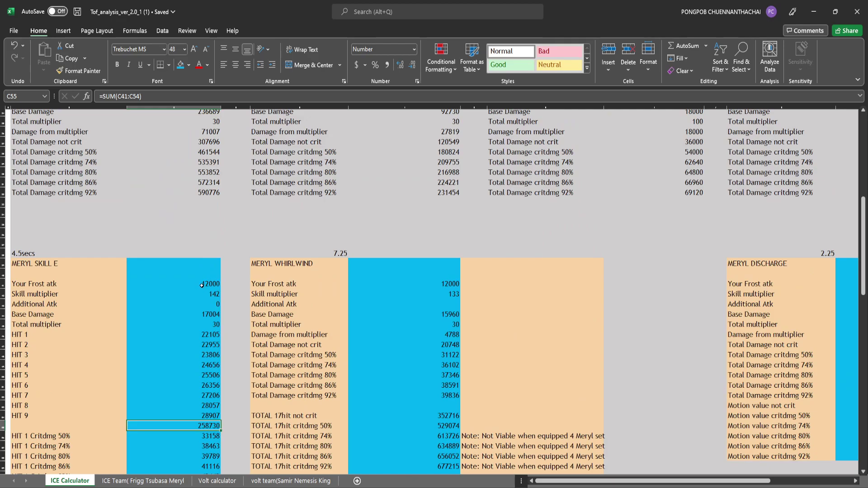
pyautogui.scroll(-7, 202, 285)
pyautogui.scroll(-5, 203, 288)
pyautogui.scroll(-6, 204, 290)
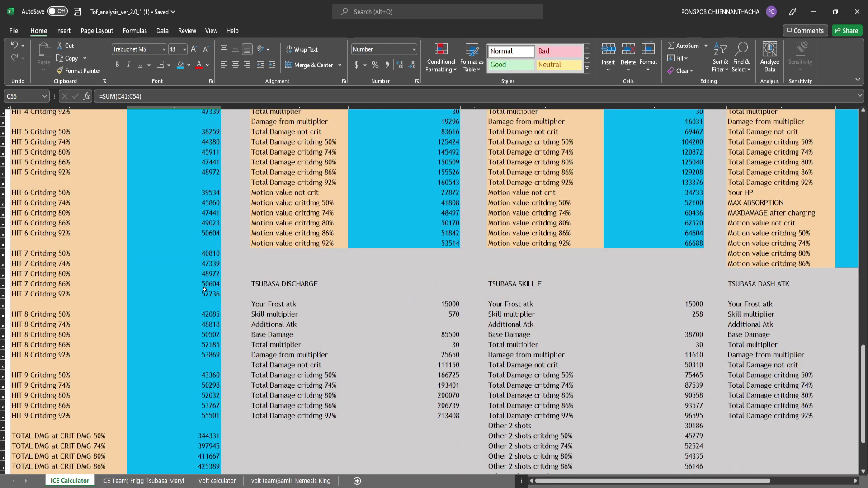
pyautogui.scroll(-3, 205, 290)
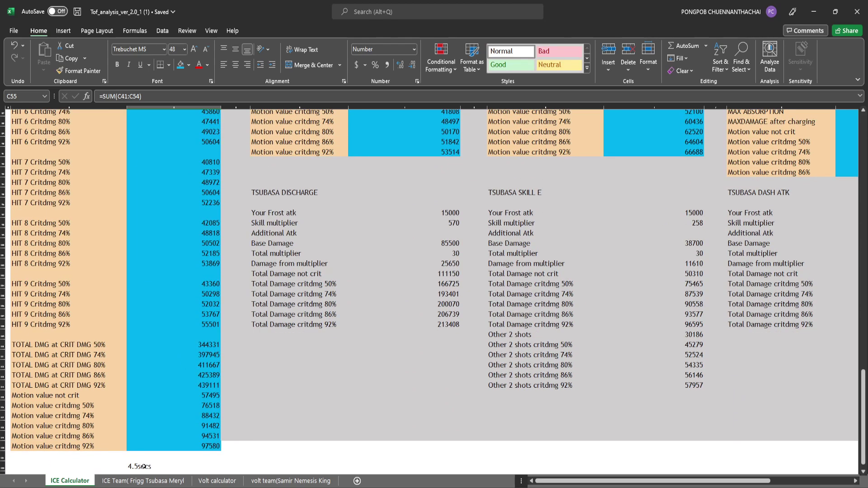
pyautogui.scroll(-1, 135, 424)
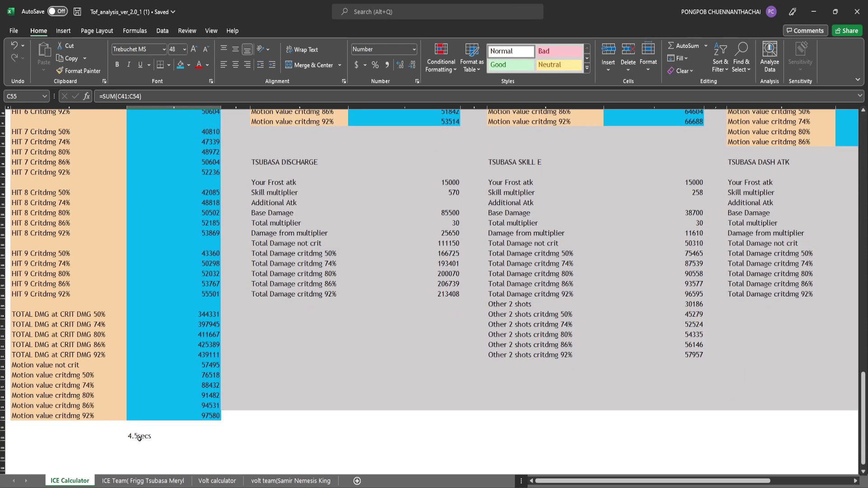
pyautogui.click(139, 441)
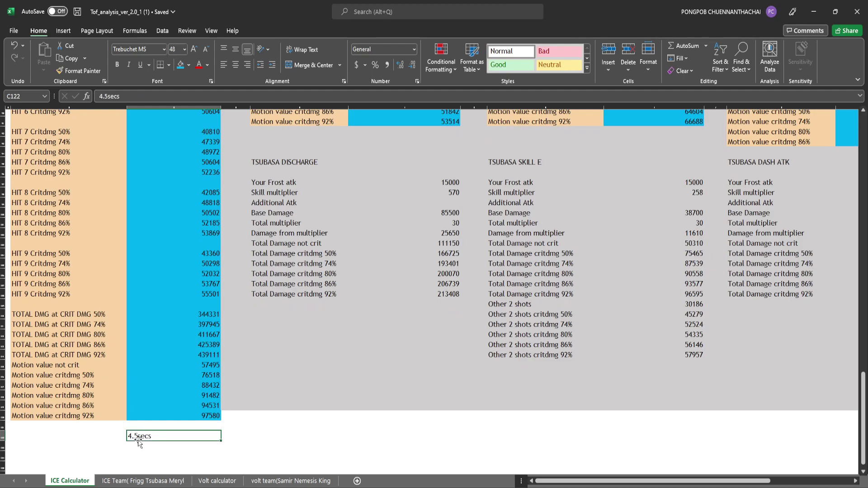
pyautogui.click(198, 365)
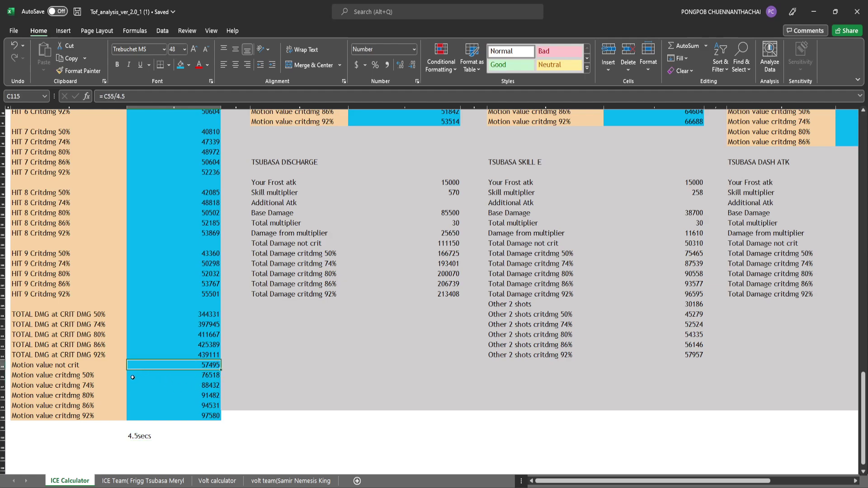
pyautogui.click(190, 316)
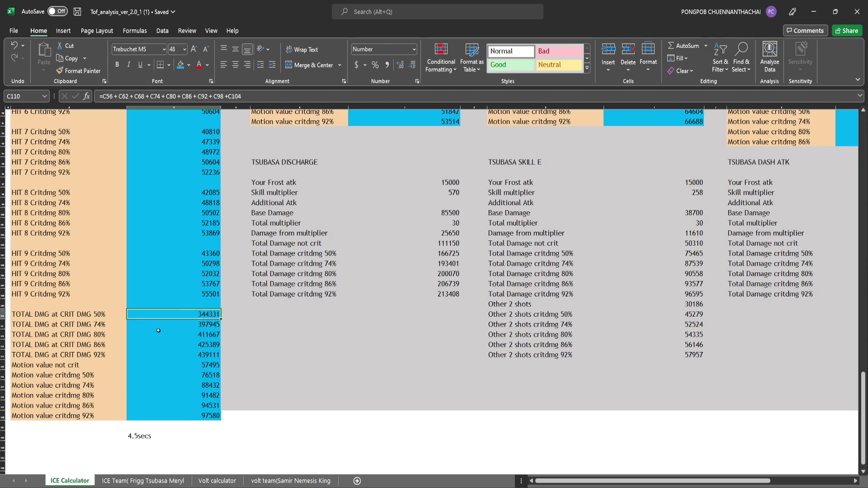
pyautogui.click(207, 355)
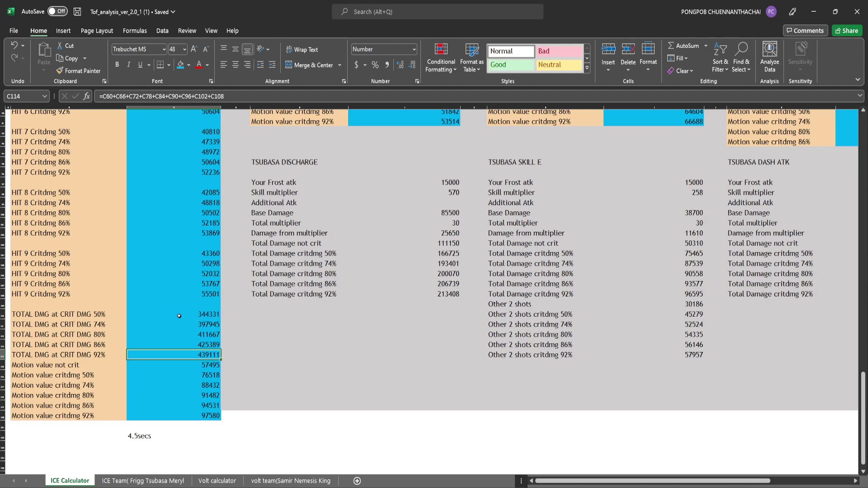
pyautogui.click(206, 376)
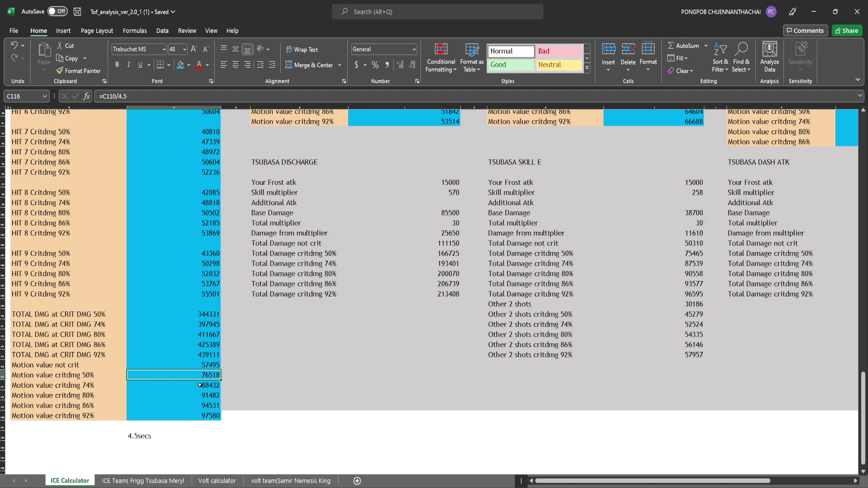
pyautogui.click(200, 385)
pyautogui.click(199, 396)
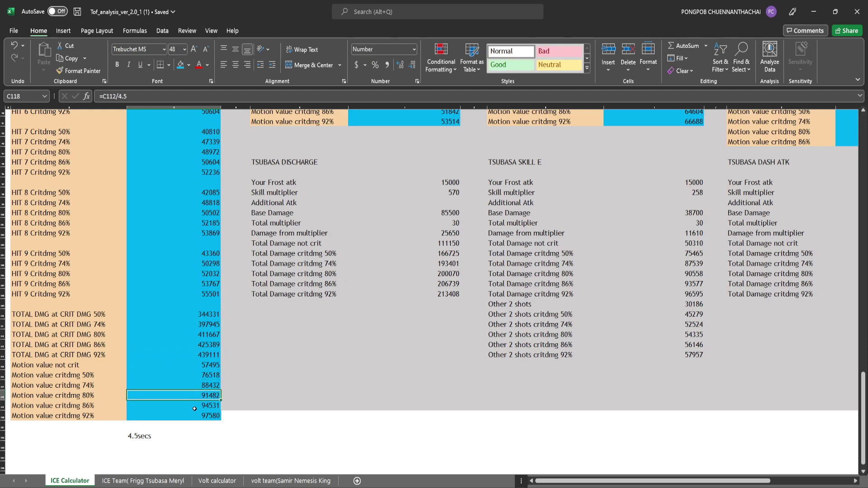
pyautogui.click(204, 384)
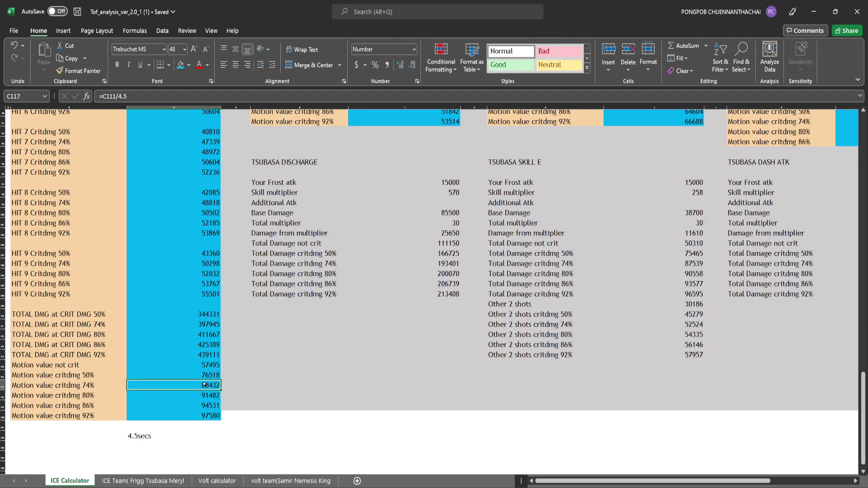
pyautogui.click(202, 395)
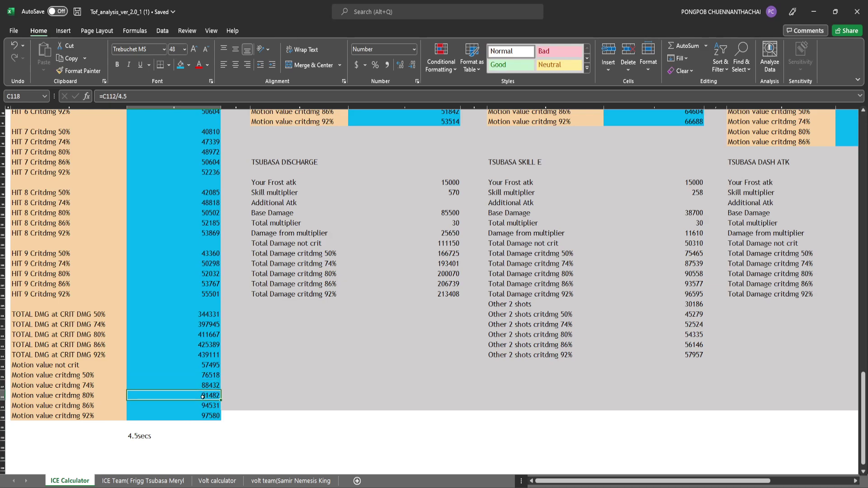
pyautogui.click(200, 405)
pyautogui.click(195, 418)
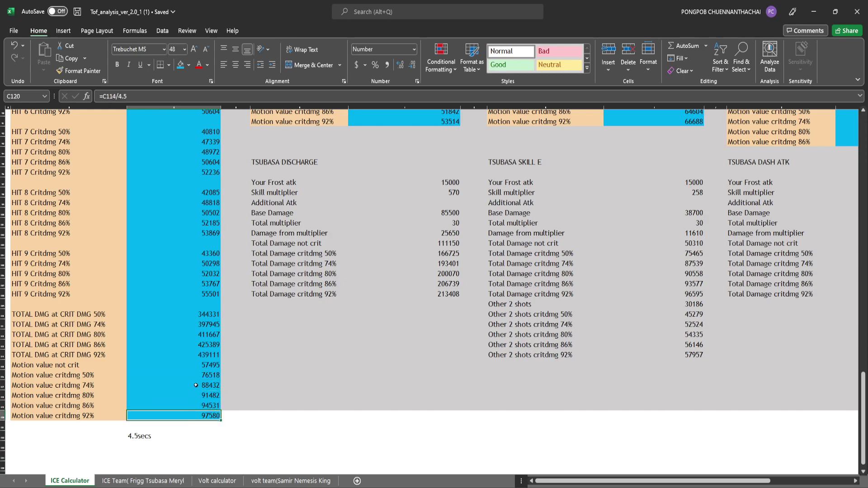
pyautogui.click(232, 423)
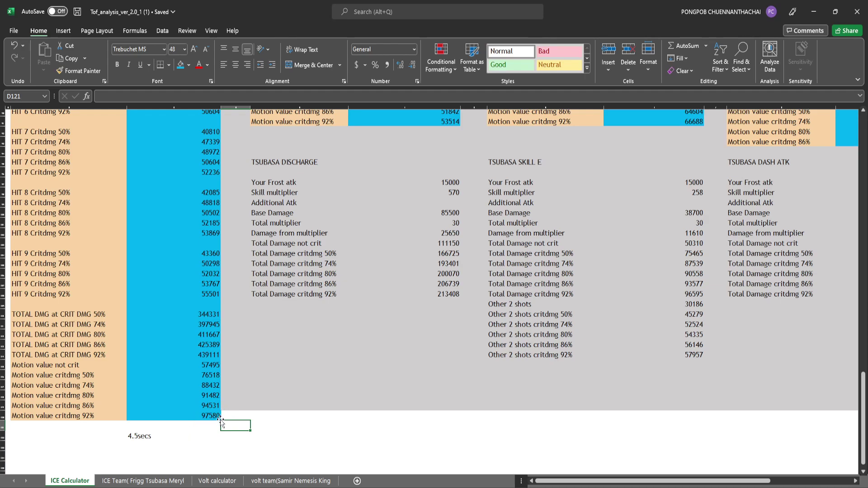
pyautogui.scroll(1, 269, 420)
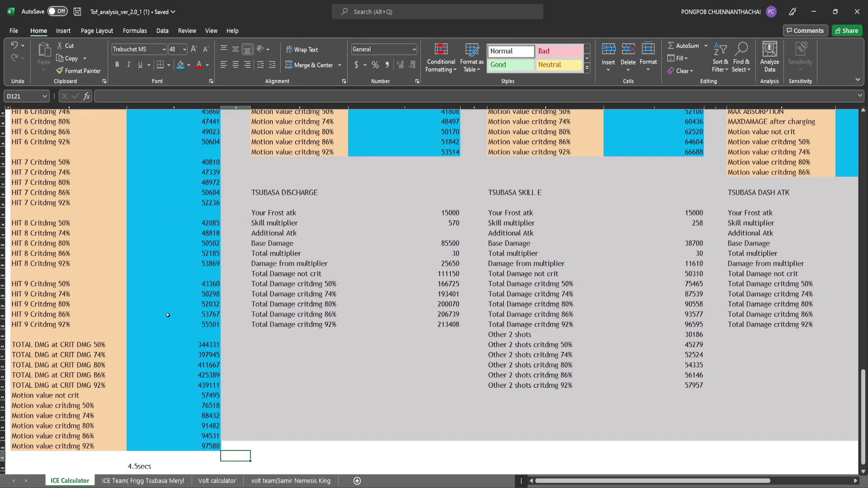
pyautogui.scroll(5, 168, 315)
pyautogui.scroll(7, 181, 312)
pyautogui.scroll(6, 167, 276)
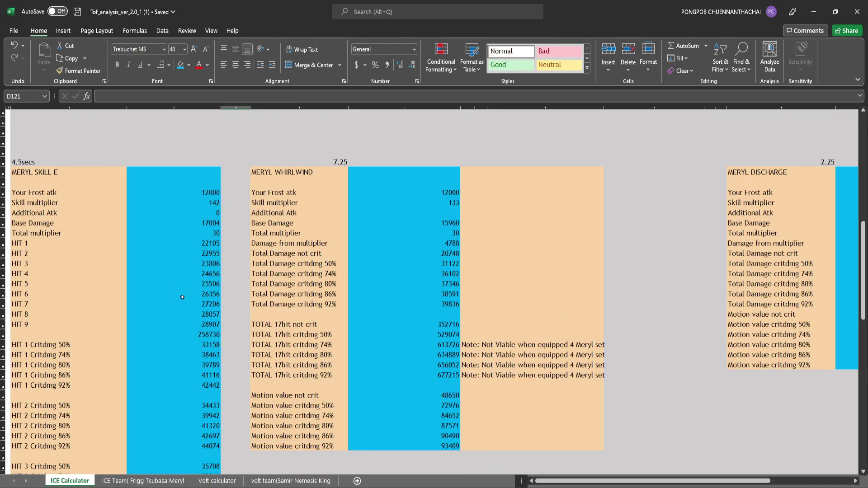
pyautogui.scroll(-5, 167, 276)
pyautogui.scroll(-5, 508, 380)
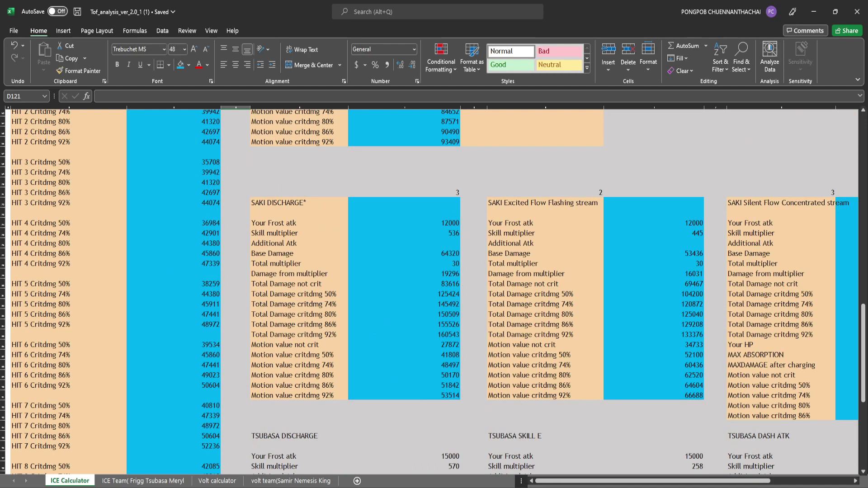
pyautogui.hscroll(3, 526, 237)
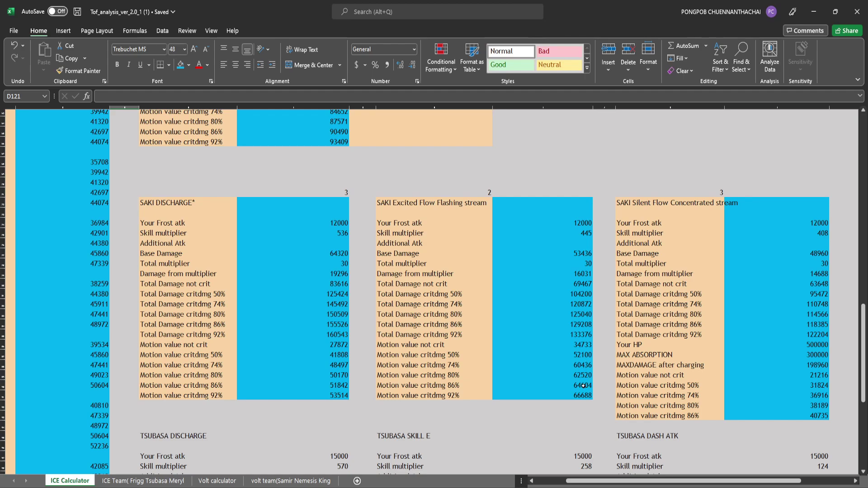
pyautogui.scroll(-3, 597, 360)
pyautogui.scroll(-2, 597, 360)
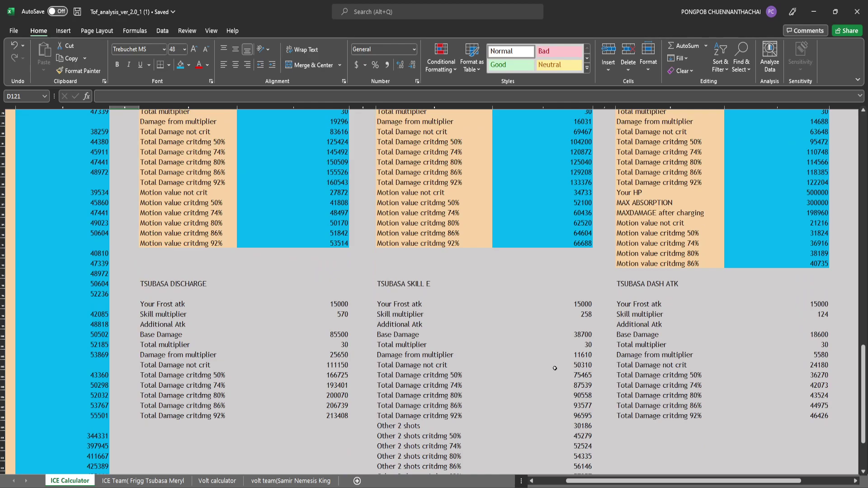
pyautogui.scroll(4, 552, 354)
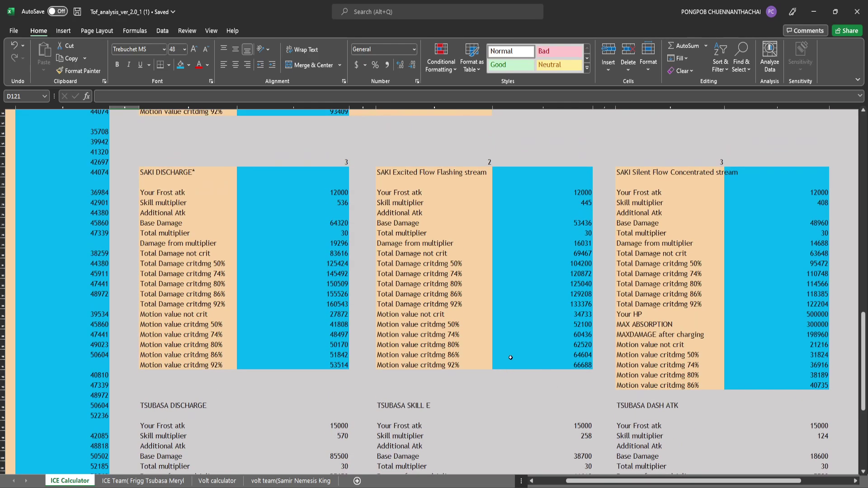
pyautogui.click(572, 199)
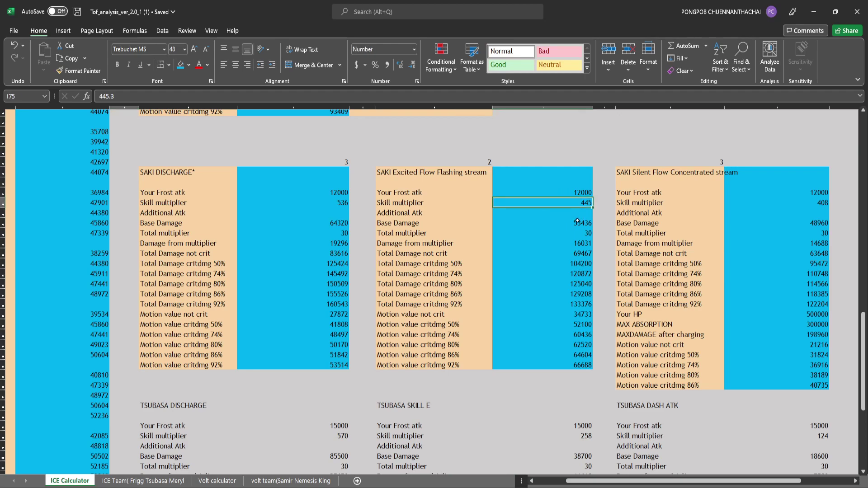
pyautogui.hscroll(-3, 118, 338)
pyautogui.scroll(2, 118, 338)
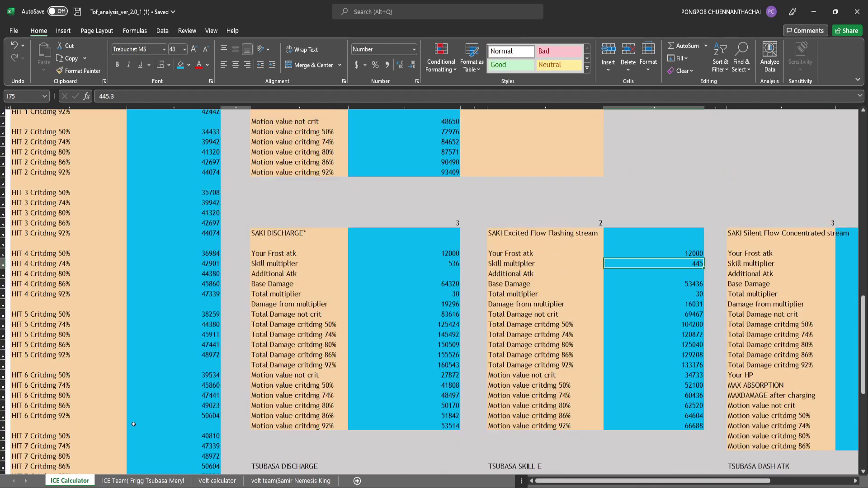
pyautogui.scroll(8, 118, 338)
pyautogui.scroll(3, 118, 339)
pyautogui.click(209, 263)
pyautogui.scroll(-5, 210, 271)
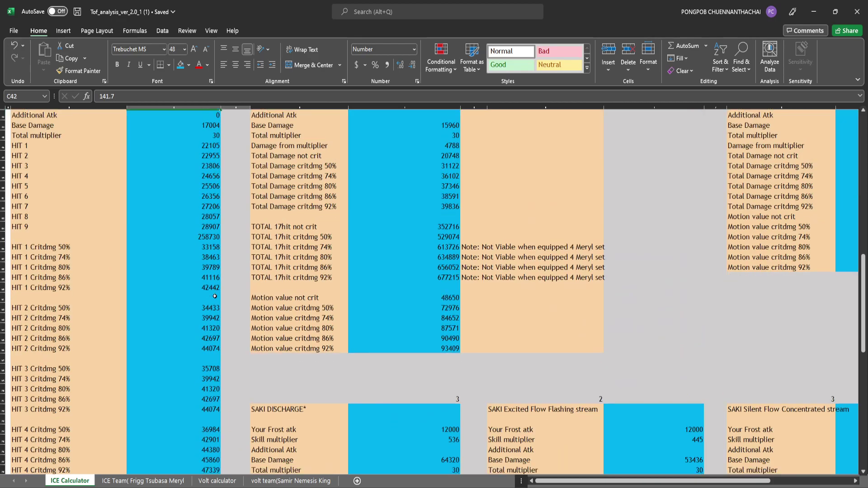
pyautogui.scroll(-2, 211, 292)
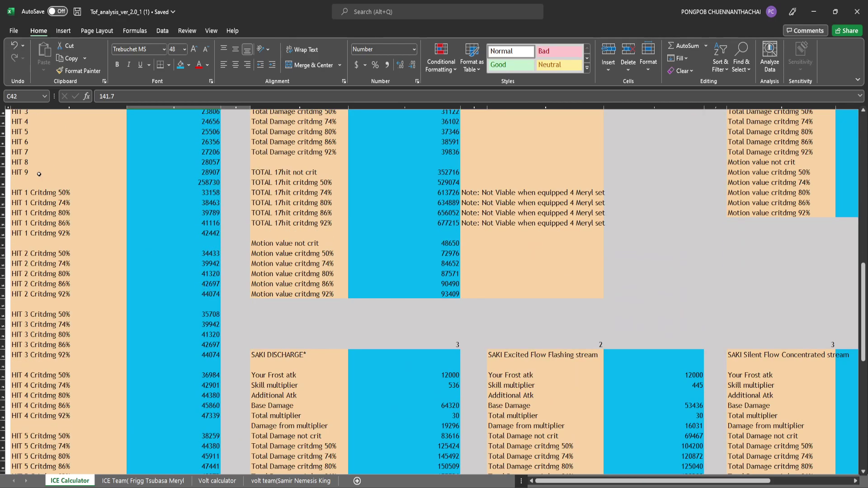
pyautogui.scroll(-8, 271, 235)
pyautogui.scroll(-1, 545, 301)
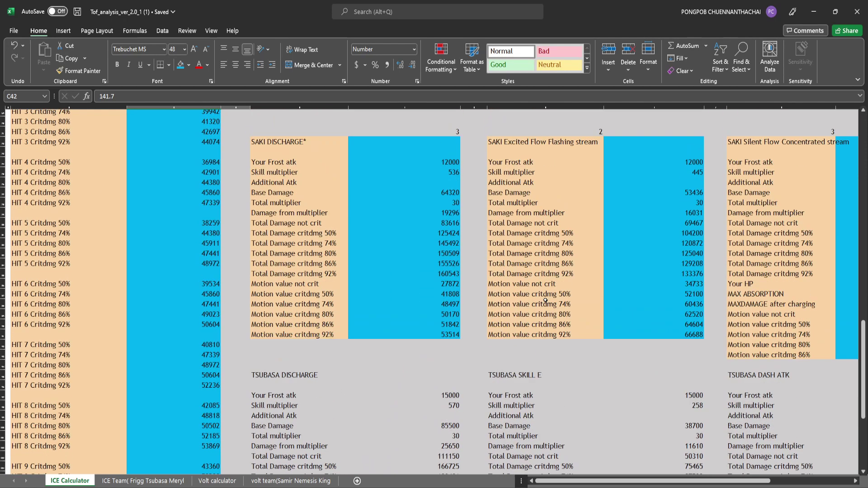
pyautogui.scroll(4, 545, 302)
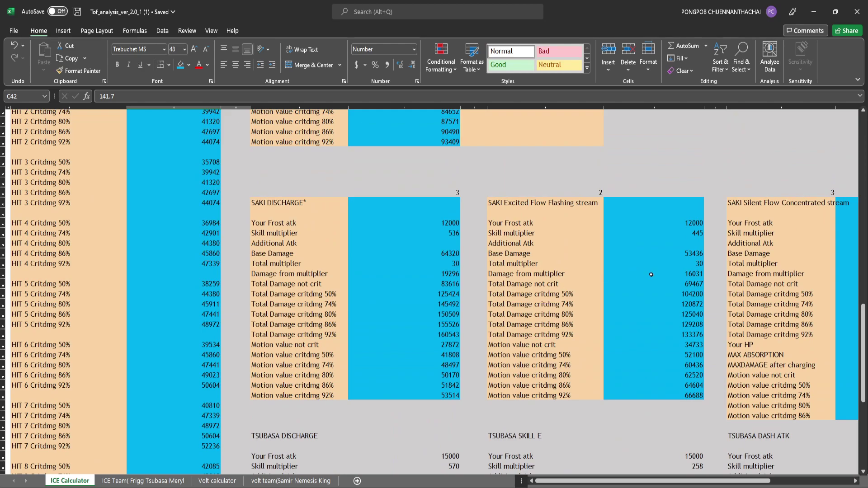
pyautogui.click(650, 234)
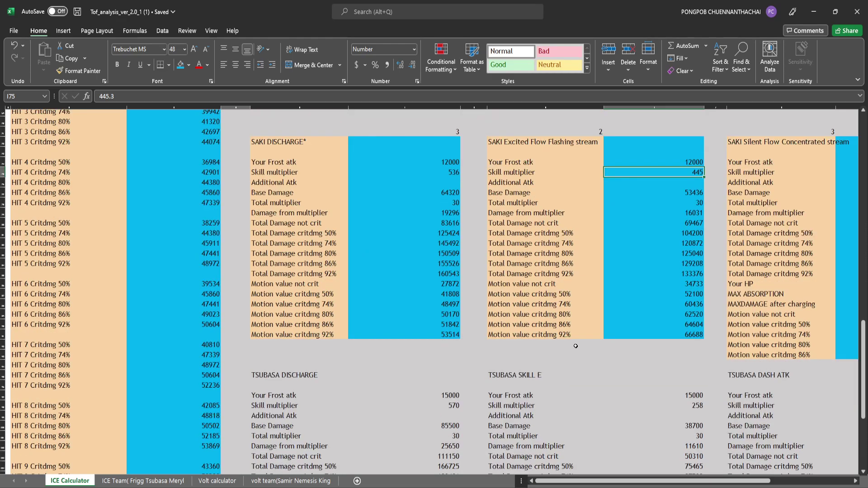
pyautogui.scroll(-6, 506, 299)
pyautogui.click(174, 446)
pyautogui.scroll(1, 555, 302)
pyautogui.scroll(1, 556, 302)
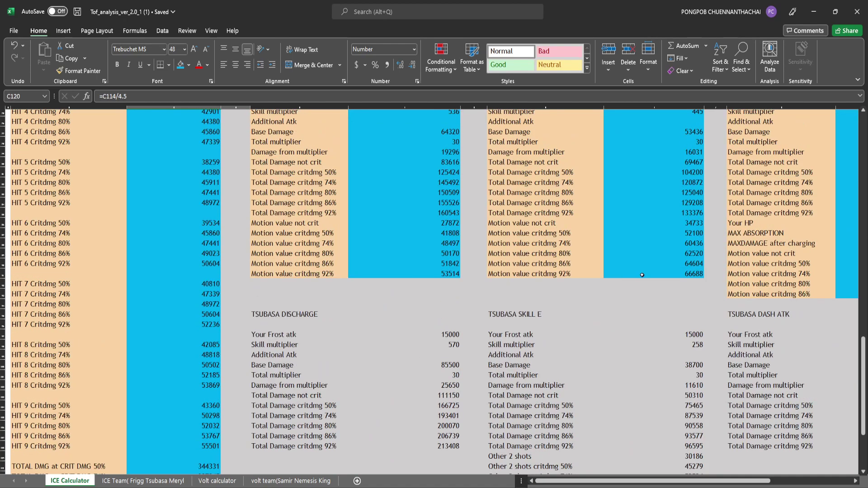
pyautogui.click(629, 273)
pyautogui.scroll(3, 626, 275)
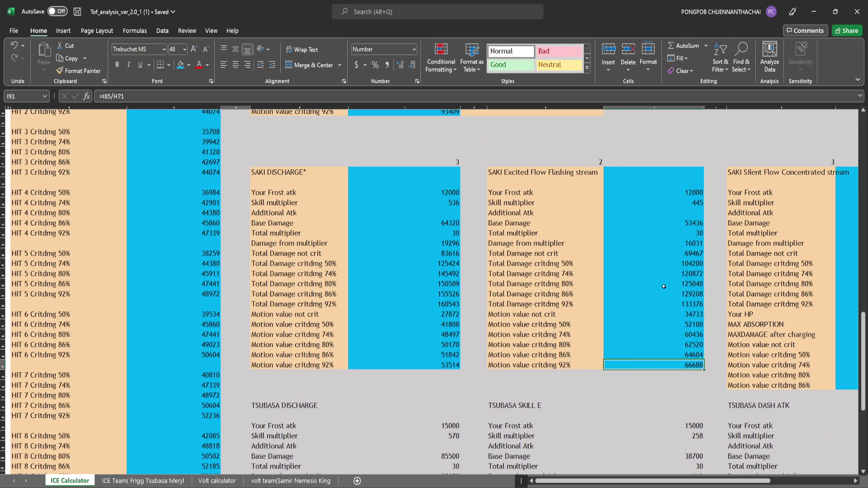
pyautogui.click(599, 375)
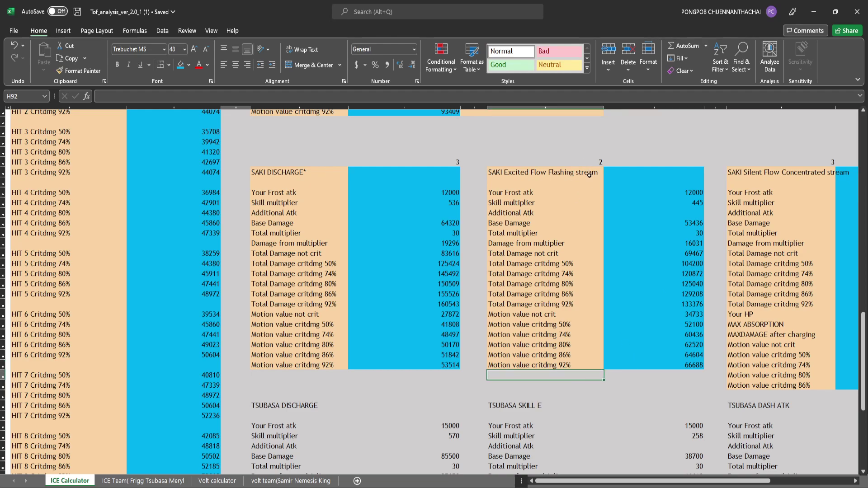
pyautogui.click(649, 367)
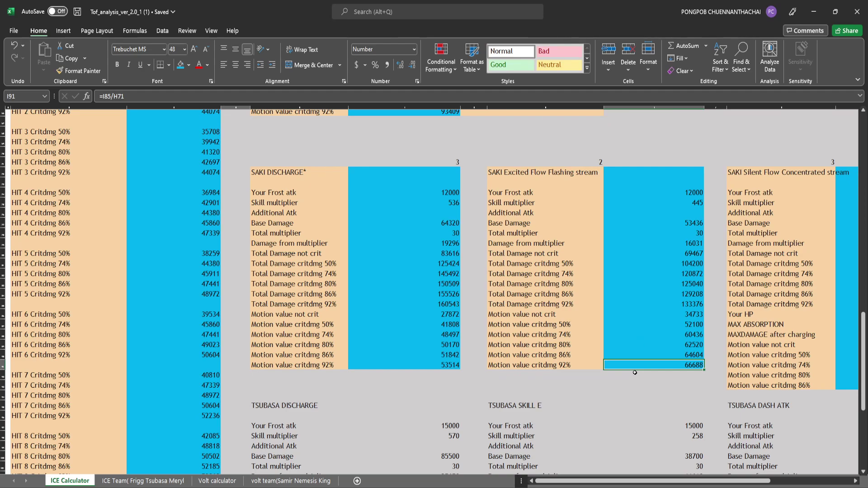
pyautogui.click(591, 162)
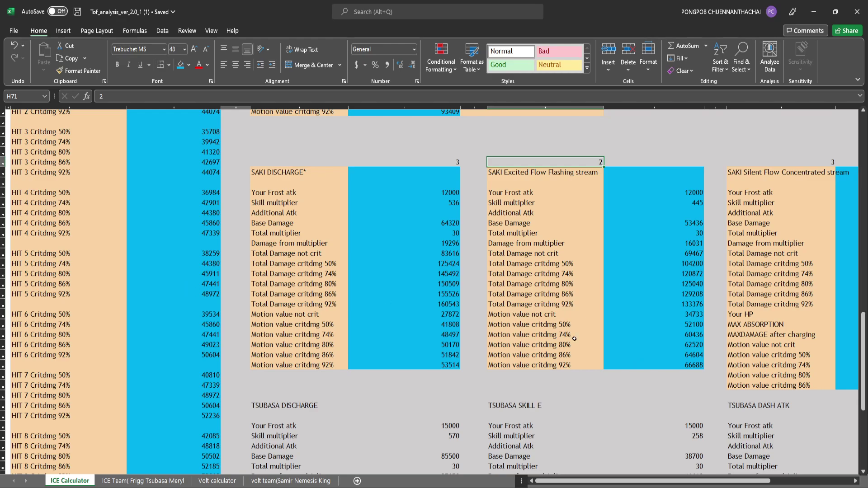
pyautogui.scroll(6, 623, 371)
pyautogui.scroll(5, 222, 198)
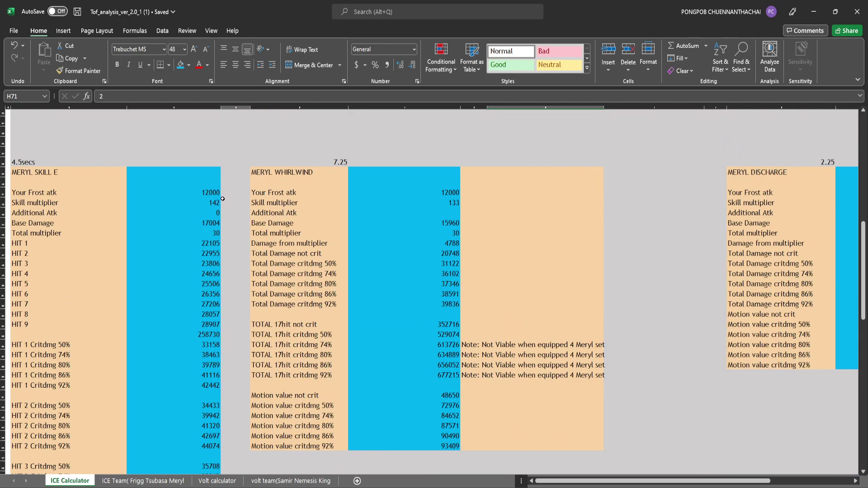
pyautogui.scroll(-5, 274, 304)
pyautogui.scroll(-4, 274, 304)
pyautogui.scroll(-2, 276, 304)
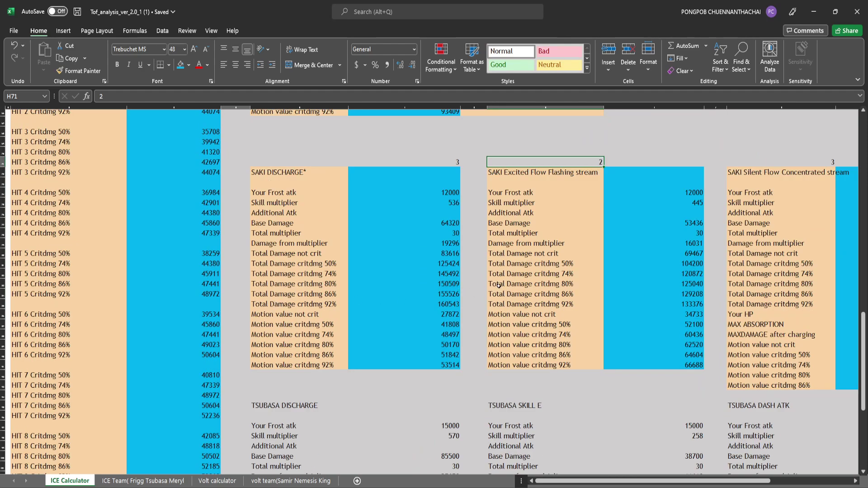
pyautogui.scroll(-1, 631, 316)
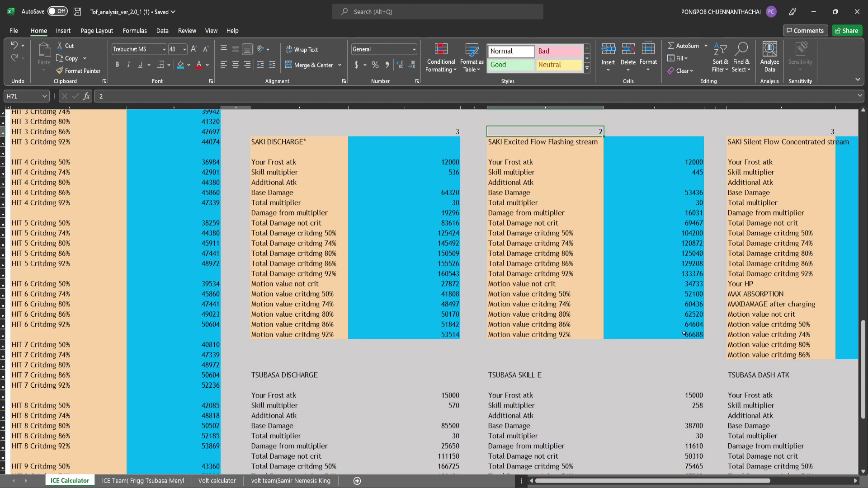
pyautogui.scroll(-8, 684, 333)
pyautogui.scroll(2, 528, 196)
pyautogui.scroll(6, 528, 196)
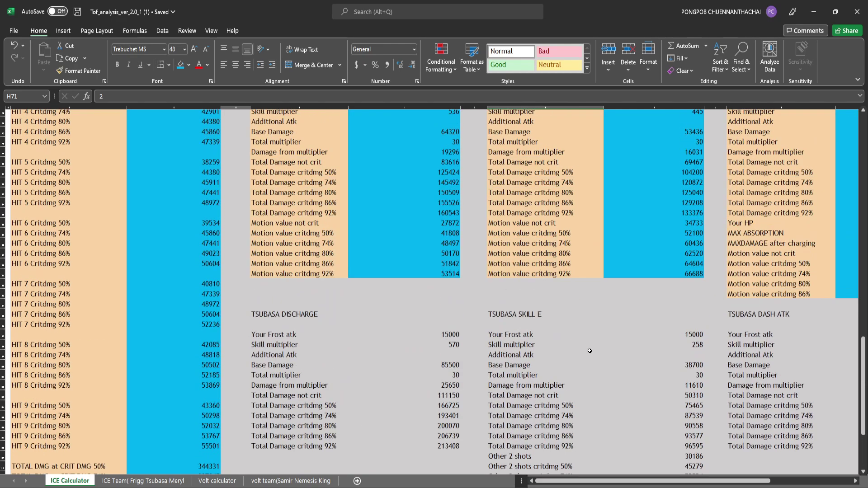
pyautogui.scroll(1, 528, 196)
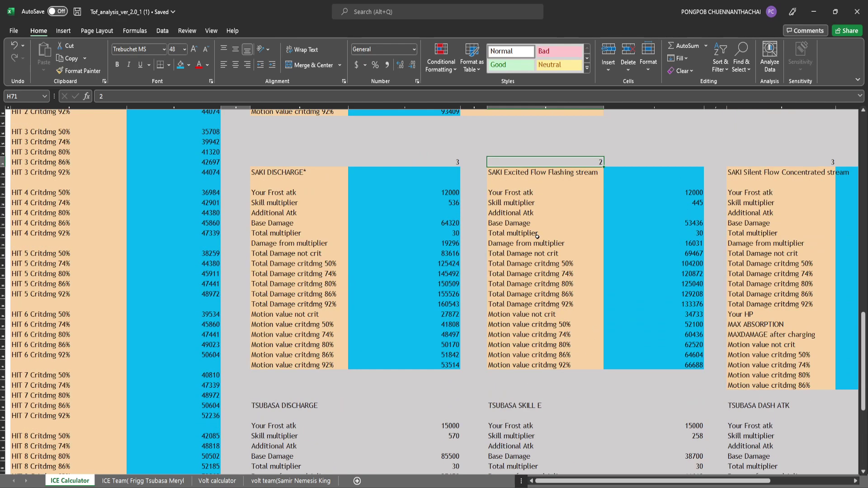
pyautogui.click(406, 162)
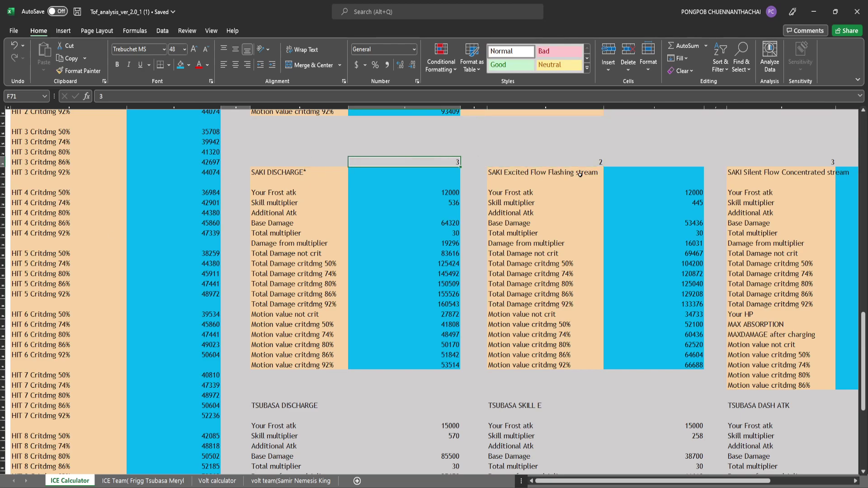
pyautogui.click(584, 161)
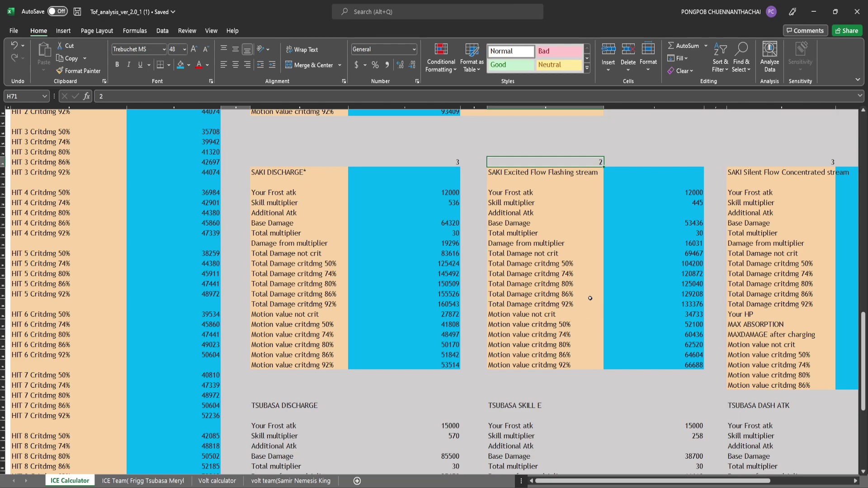
pyautogui.click(683, 308)
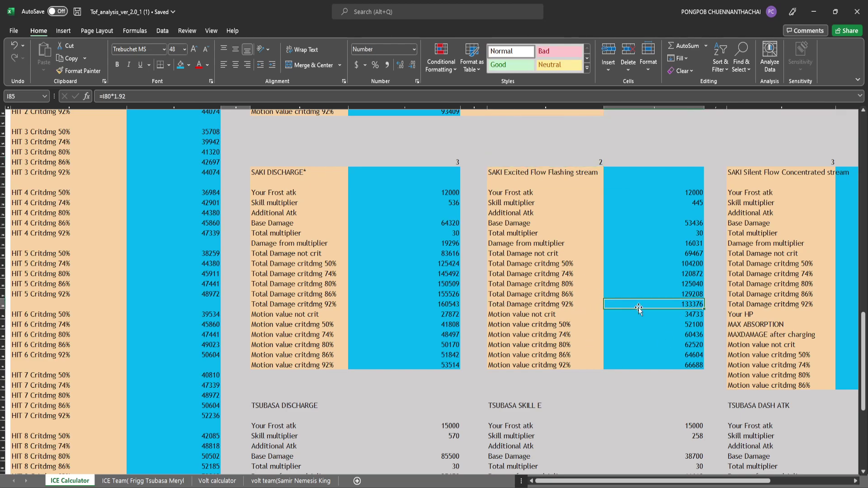
pyautogui.scroll(-3, 610, 316)
pyautogui.scroll(-6, 384, 393)
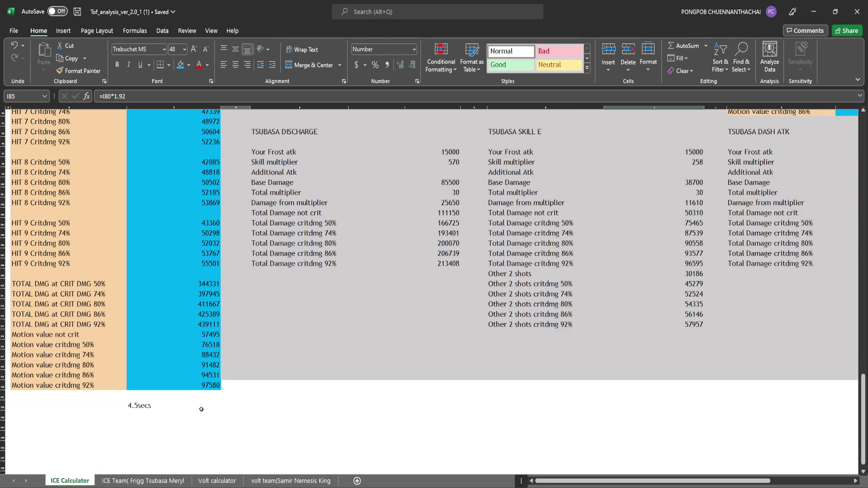
pyautogui.scroll(2, 201, 409)
pyautogui.click(208, 356)
pyautogui.scroll(4, 339, 387)
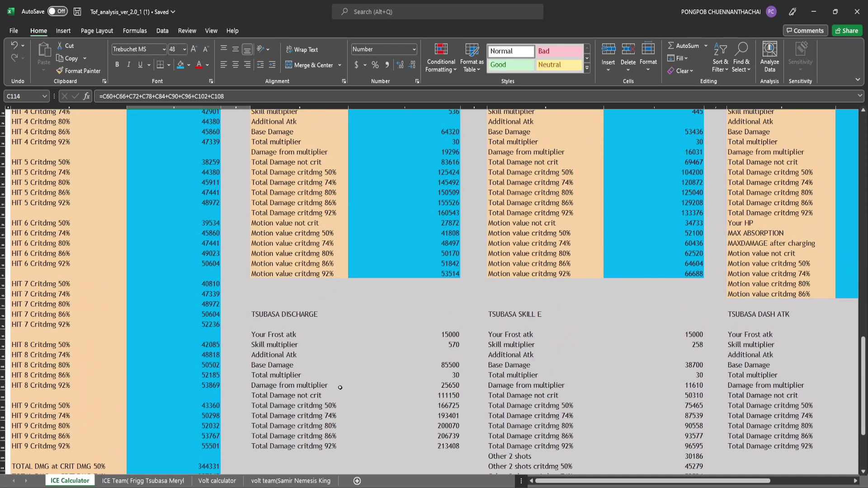
pyautogui.scroll(3, 565, 371)
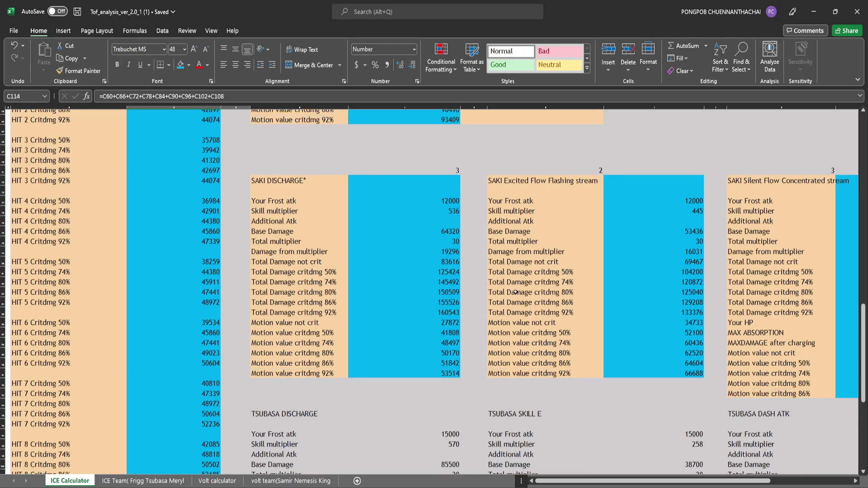
pyautogui.scroll(4, 497, 294)
pyautogui.scroll(2, 515, 241)
pyautogui.scroll(-3, 522, 246)
pyautogui.scroll(2, 489, 292)
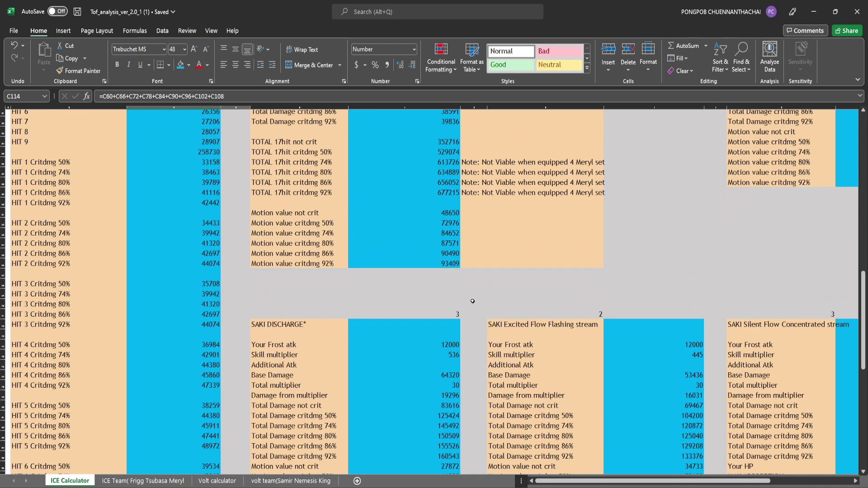
pyautogui.scroll(3, 479, 298)
pyautogui.scroll(2, 470, 303)
pyautogui.scroll(-4, 468, 303)
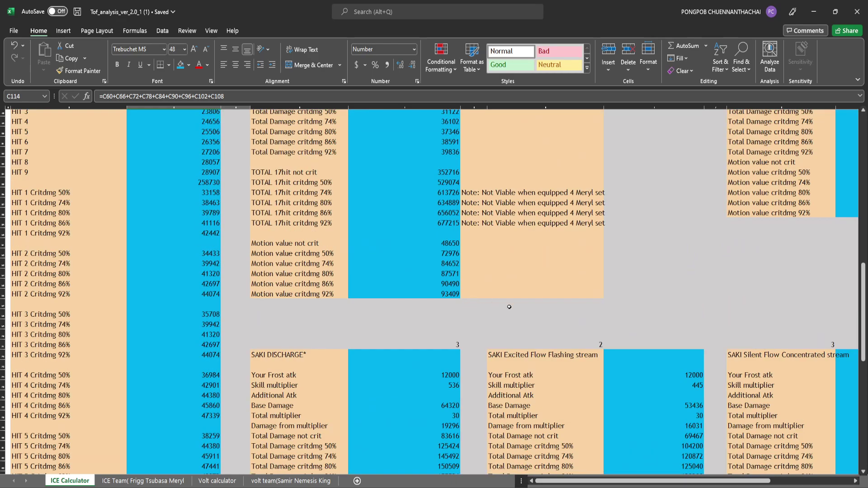
pyautogui.scroll(-5, 479, 308)
pyautogui.scroll(5, 478, 309)
pyautogui.scroll(5, 479, 309)
pyautogui.rightClick(476, 312)
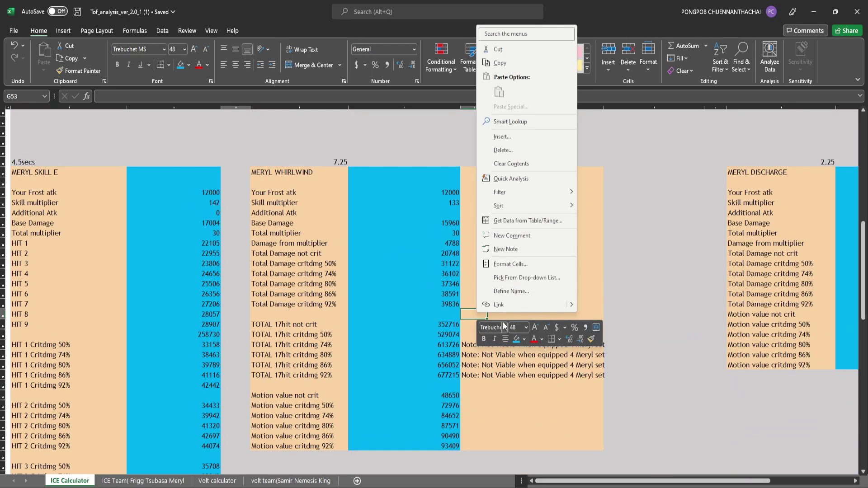
pyautogui.press('Escape')
pyautogui.hscroll(3, 621, 369)
pyautogui.hscroll(3, 622, 370)
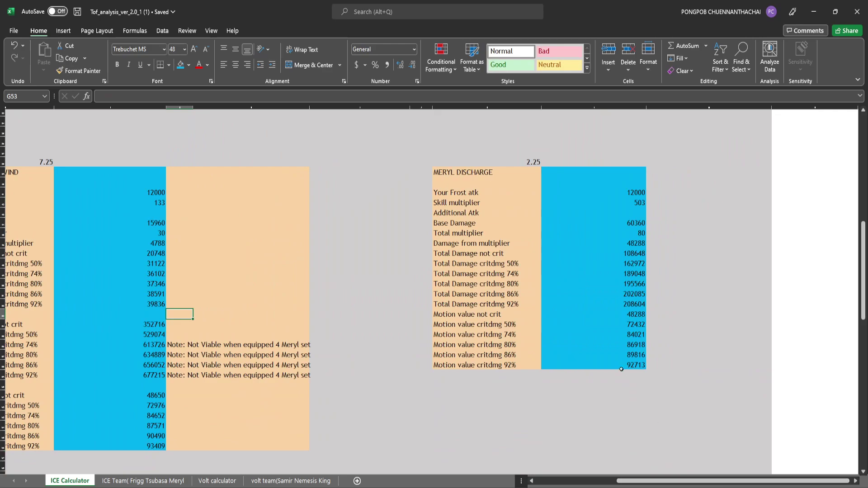
pyautogui.click(632, 234)
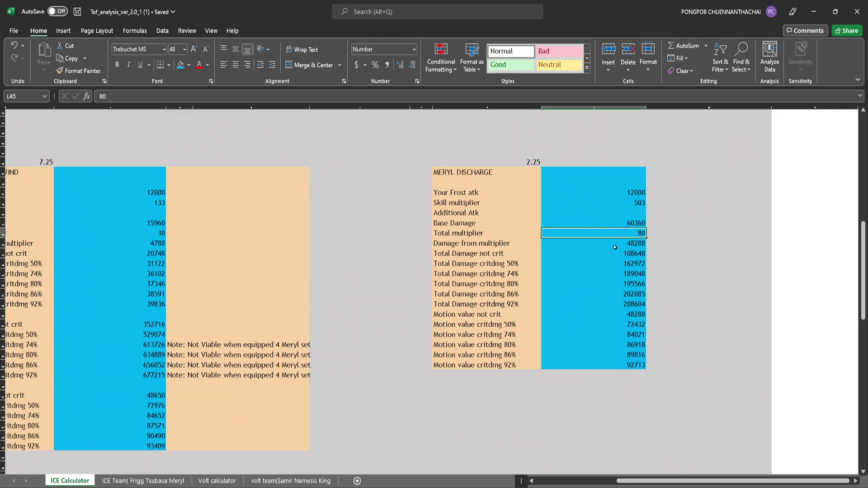
pyautogui.write('30')
pyautogui.press('Return')
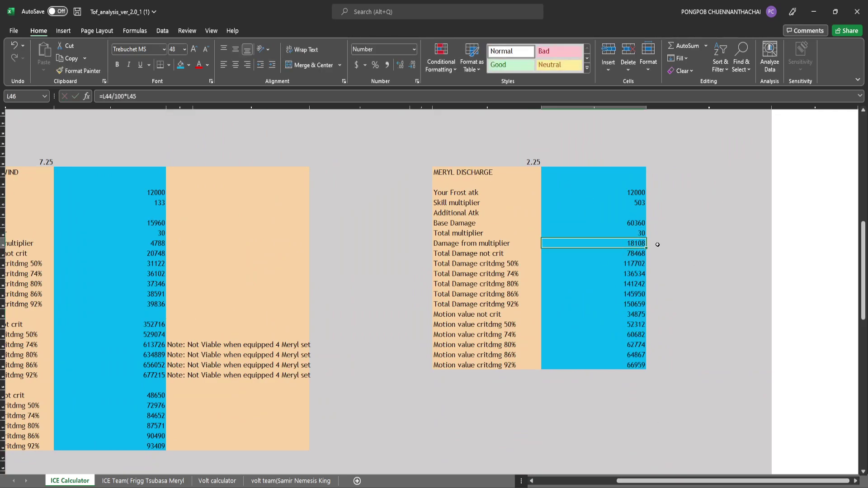
# Step: Review the recalculated Meryl damage formulas, including the 92% crit damage (not-crit 78468)
pyautogui.click(659, 242)
pyautogui.click(622, 234)
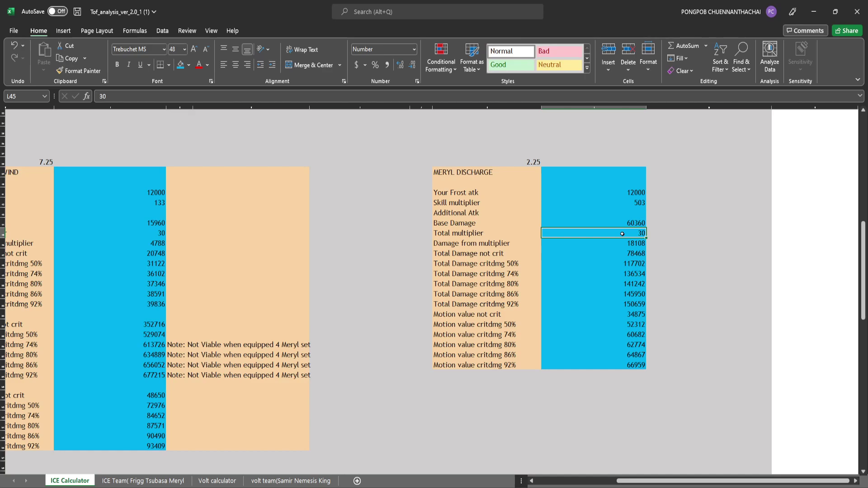
pyautogui.scroll(1, 599, 217)
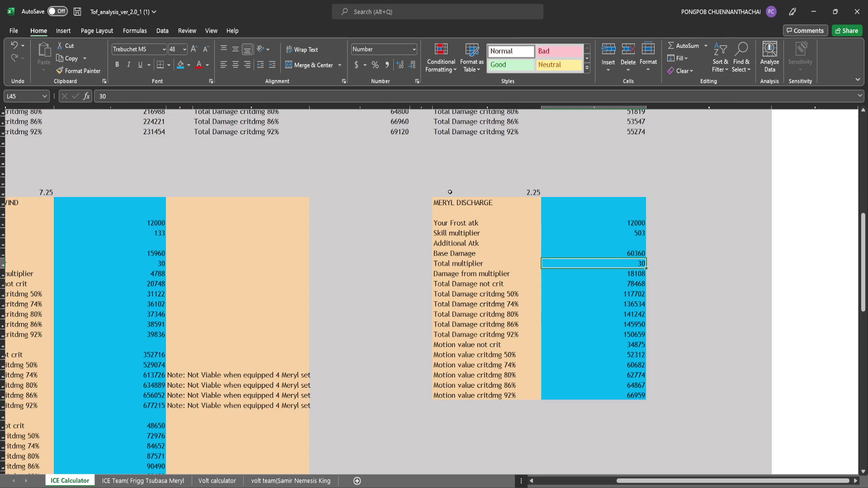
pyautogui.click(660, 267)
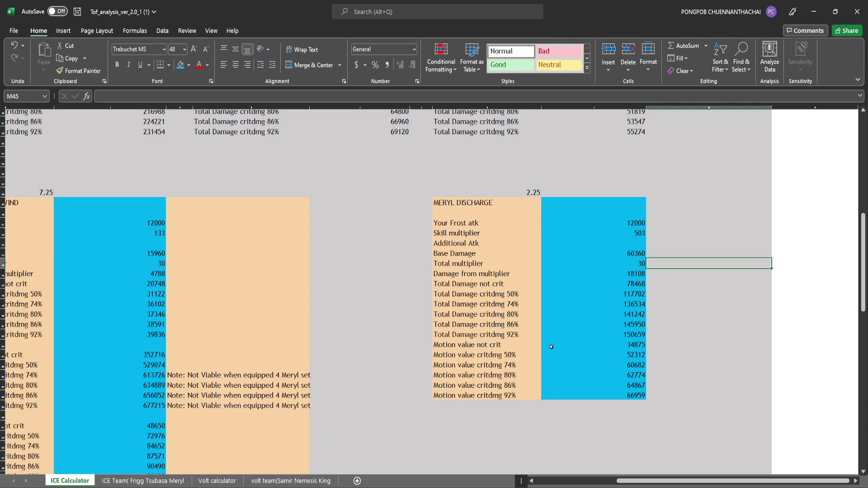
pyautogui.click(607, 337)
pyautogui.scroll(-5, 497, 333)
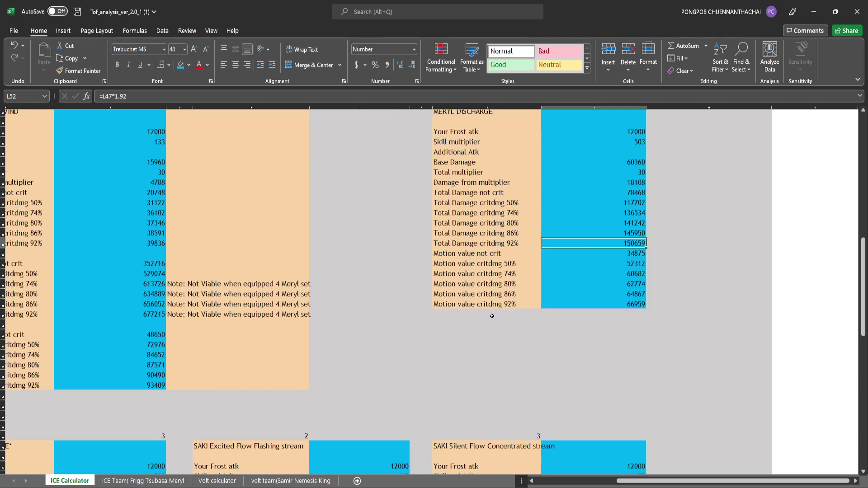
pyautogui.scroll(-2, 475, 308)
pyautogui.scroll(-4, 437, 309)
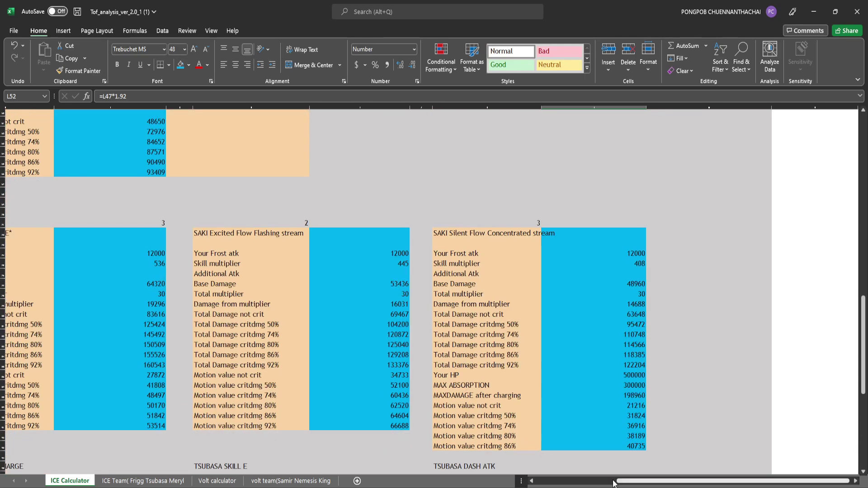
pyautogui.moveTo(615, 482); pyautogui.dragTo(533, 482)
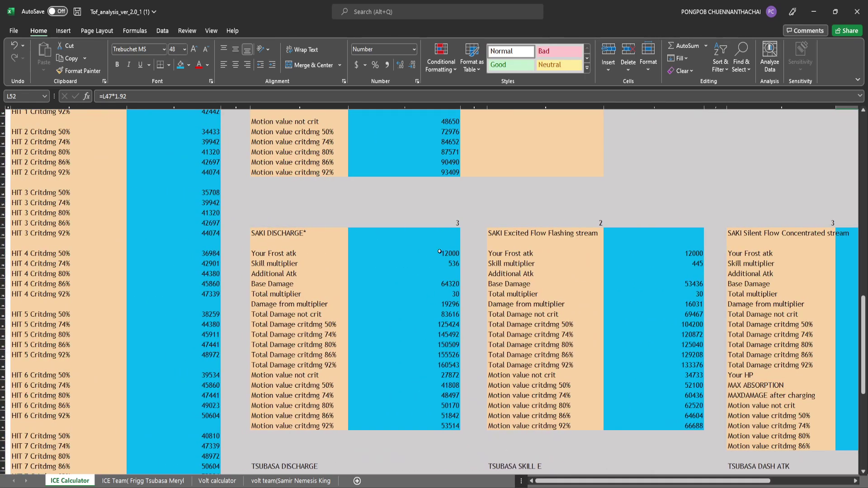
pyautogui.click(445, 355)
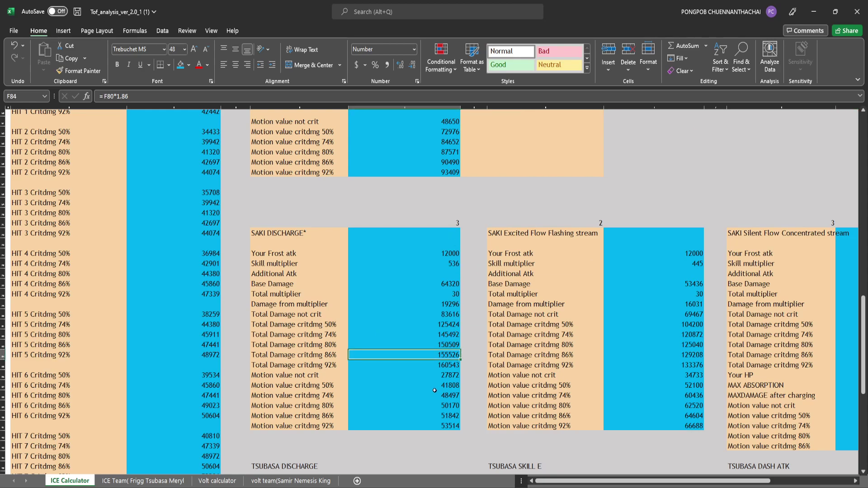
pyautogui.click(436, 365)
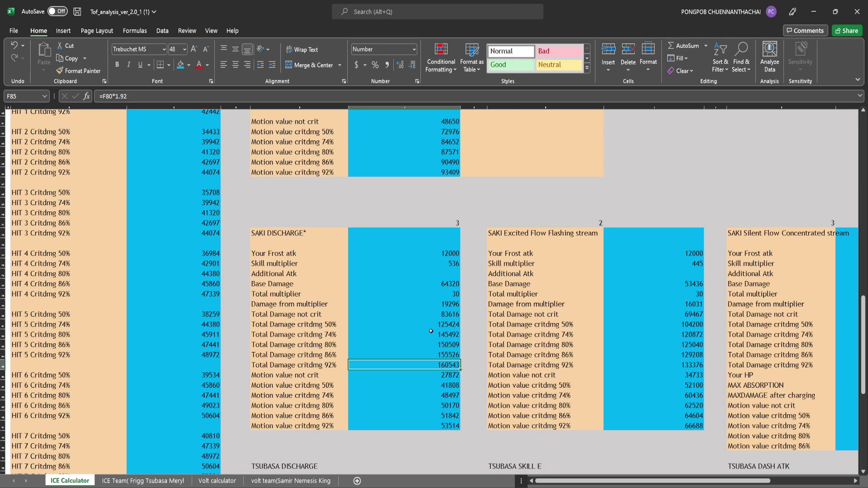
pyautogui.scroll(3, 636, 377)
pyautogui.moveTo(654, 481); pyautogui.dragTo(689, 481)
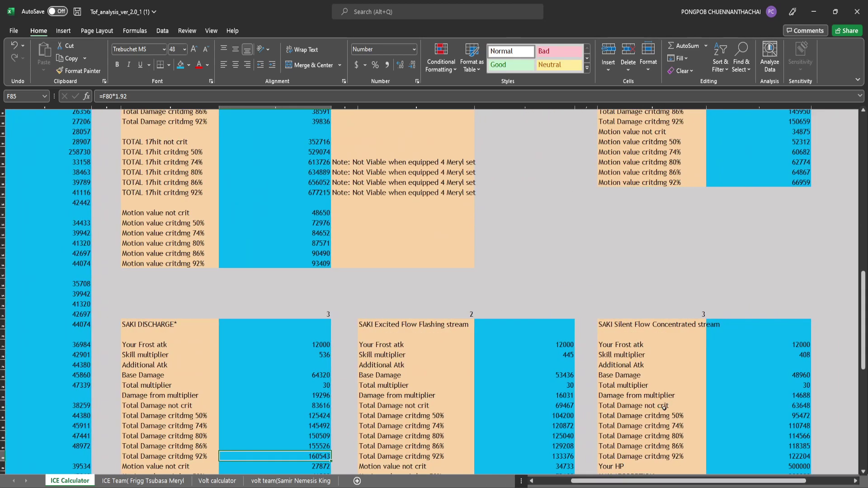
pyautogui.scroll(6, 663, 407)
pyautogui.scroll(-7, 690, 203)
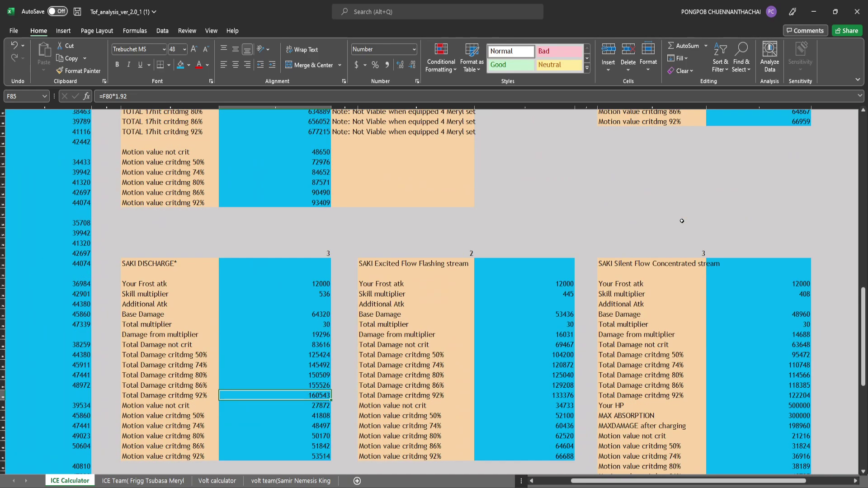
pyautogui.scroll(4, 683, 226)
pyautogui.scroll(3, 678, 243)
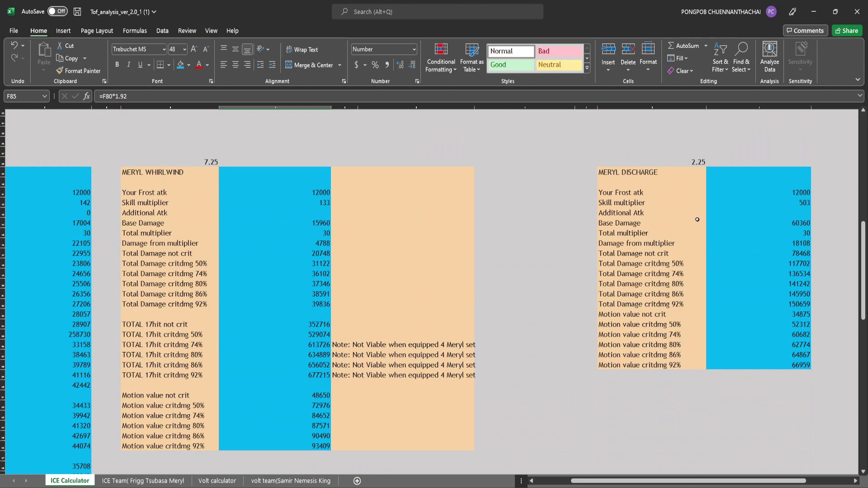
pyautogui.click(704, 164)
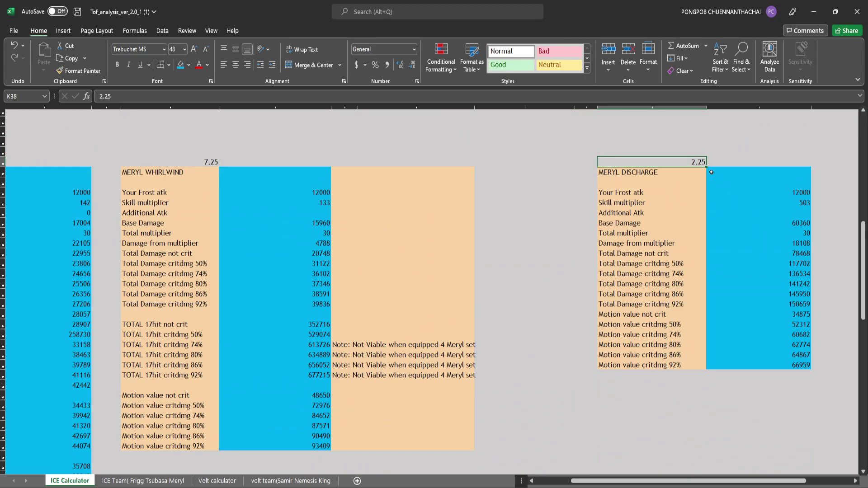
pyautogui.scroll(-4, 711, 203)
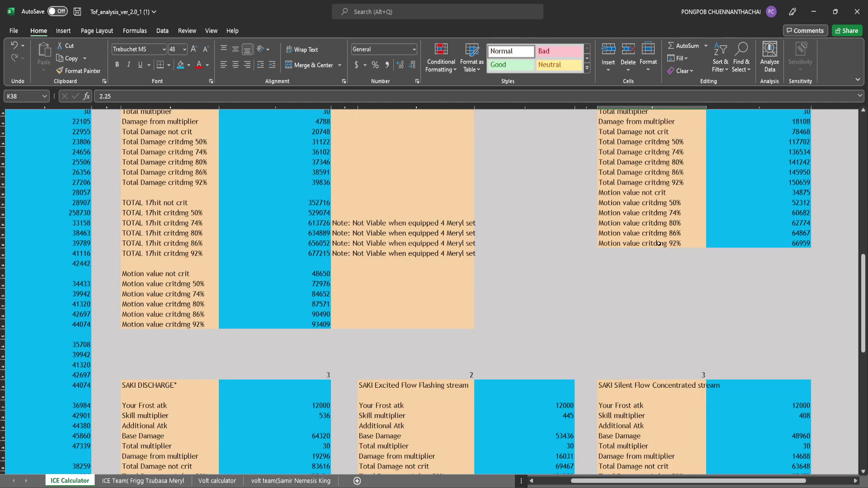
pyautogui.scroll(-2, 678, 276)
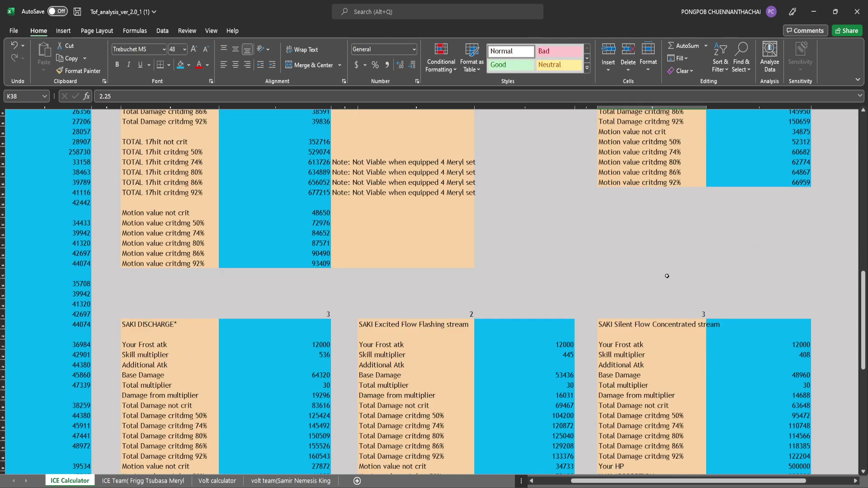
pyautogui.scroll(1, 667, 276)
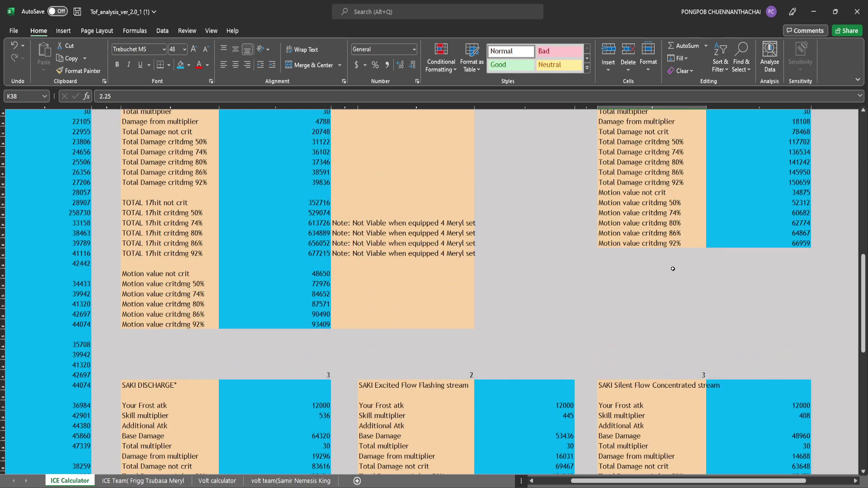
pyautogui.scroll(3, 672, 269)
pyautogui.scroll(1, 673, 269)
pyautogui.scroll(1, 650, 274)
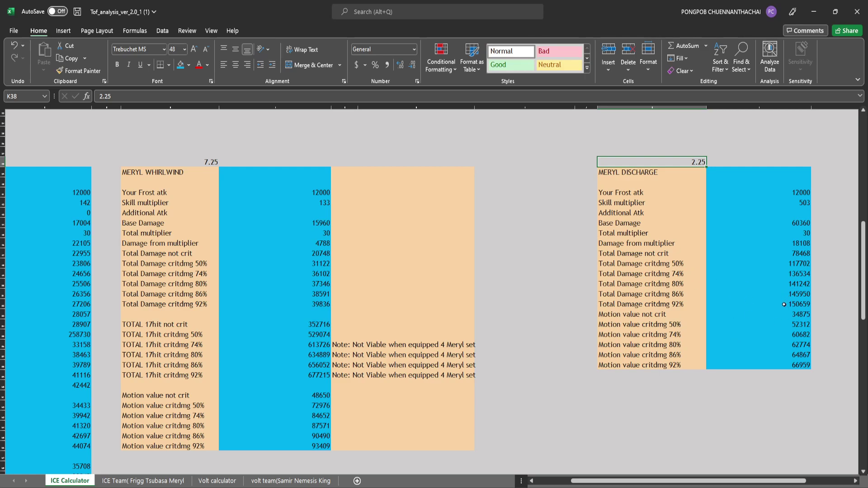
pyautogui.scroll(-2, 757, 282)
pyautogui.click(751, 304)
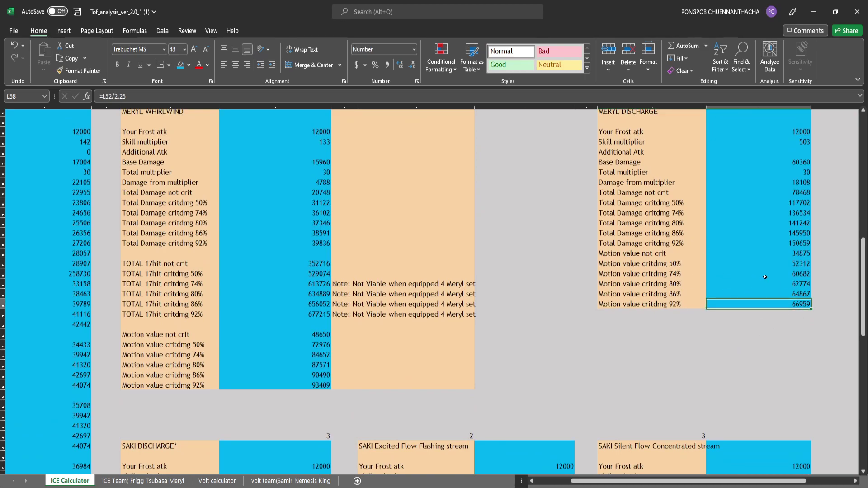
pyautogui.scroll(-7, 765, 277)
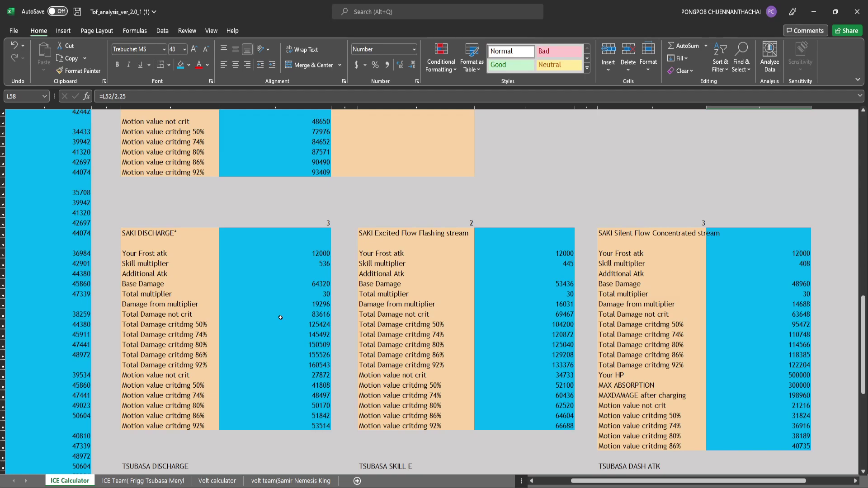
pyautogui.click(299, 365)
pyautogui.scroll(2, 298, 364)
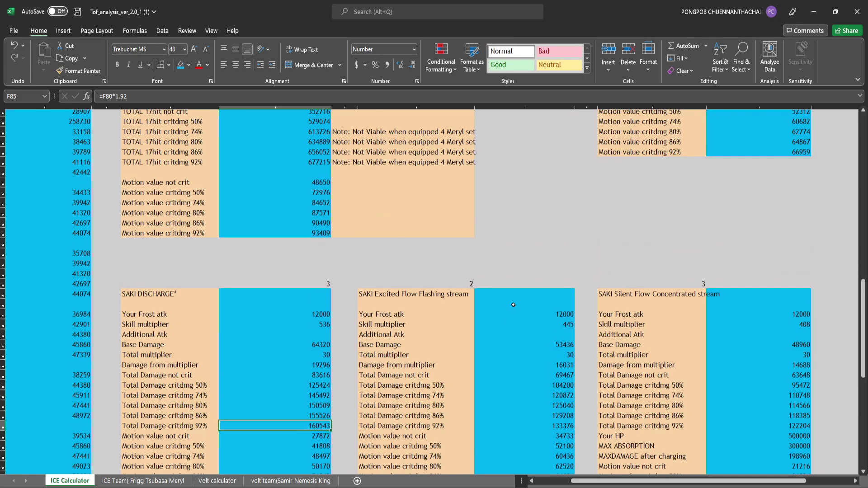
pyautogui.scroll(-2, 514, 306)
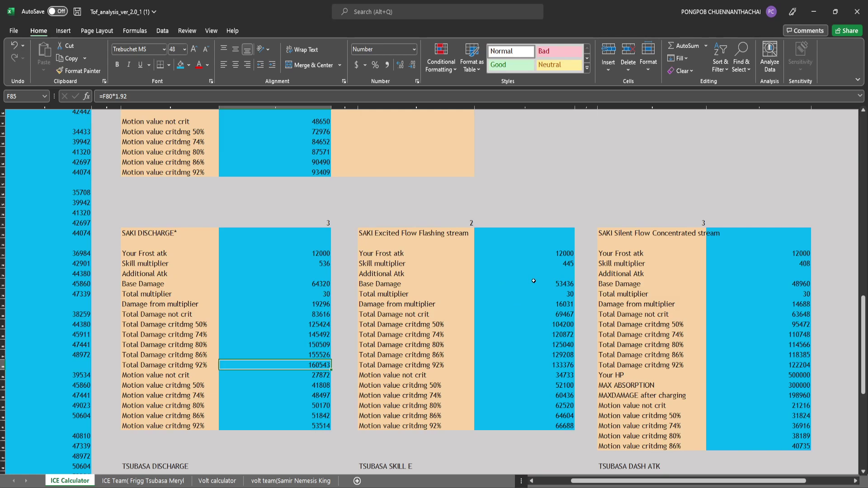
pyautogui.click(499, 204)
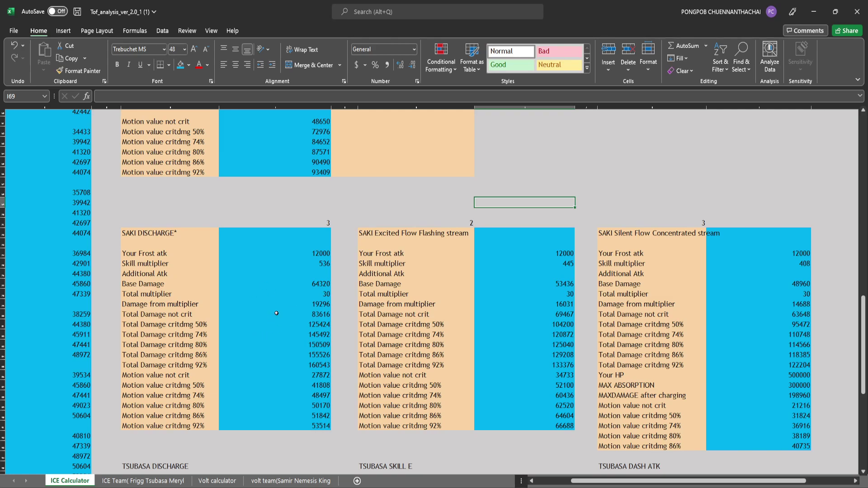
pyautogui.scroll(6, 771, 213)
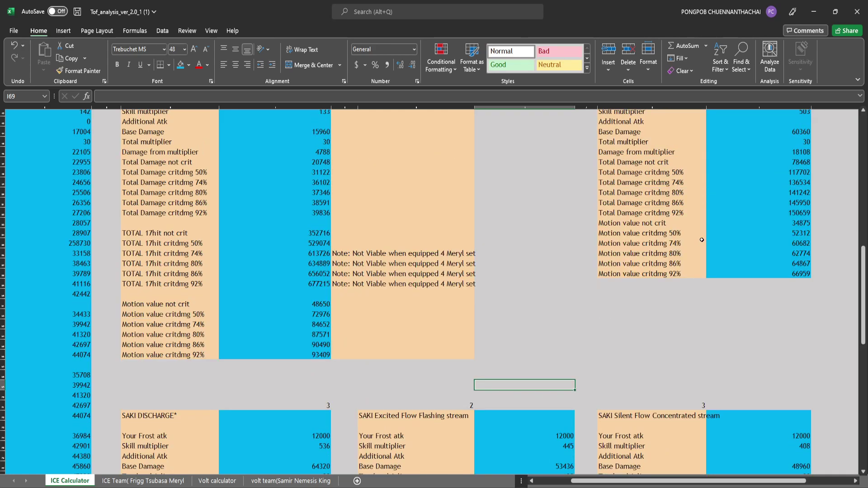
pyautogui.scroll(3, 770, 212)
# Step: Set MERYL DISCHARGE's total multiplier in L45 to 80
pyautogui.click(800, 236)
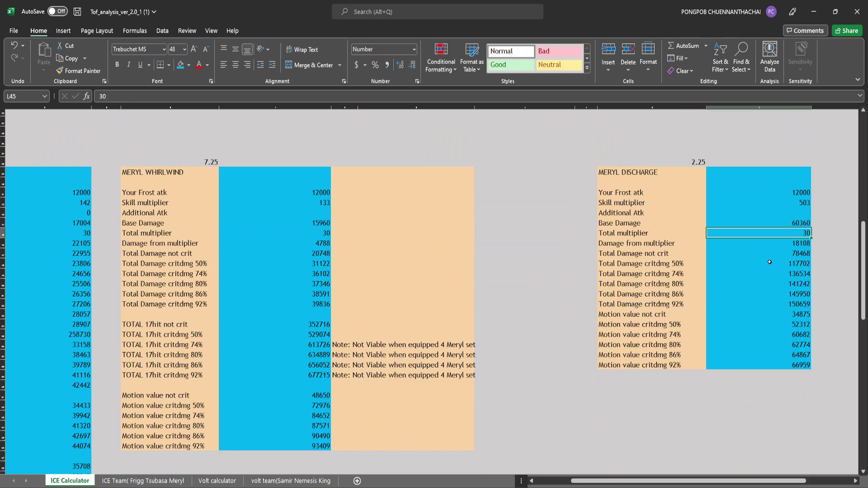
pyautogui.write('80')
pyautogui.press('Return')
pyautogui.scroll(-3, 770, 262)
pyautogui.scroll(-2, 768, 274)
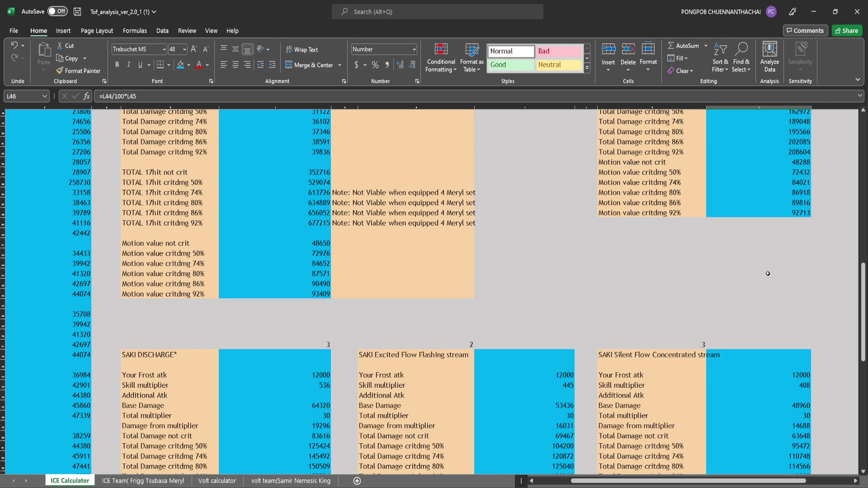
pyautogui.scroll(5, 768, 274)
pyautogui.click(799, 232)
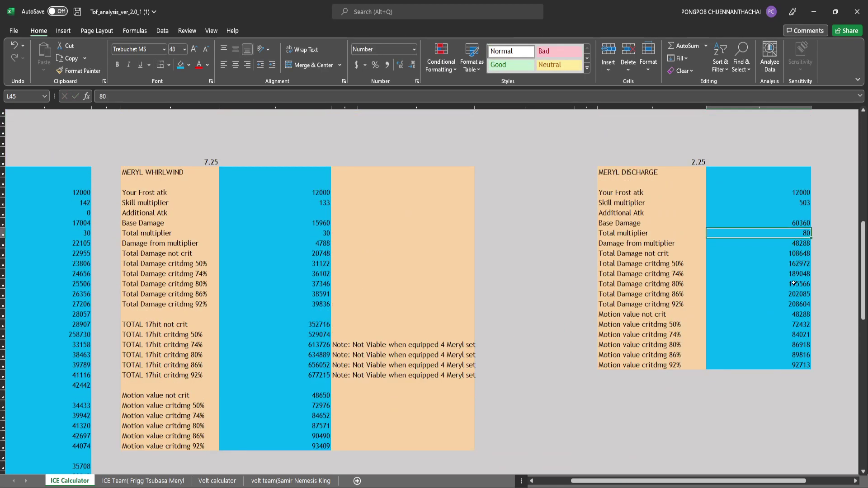
# Step: Check the recalculated 50% motion value and 92% crit damage (208604) formulas
pyautogui.scroll(-1, 793, 283)
pyautogui.scroll(-4, 796, 287)
pyautogui.scroll(4, 801, 297)
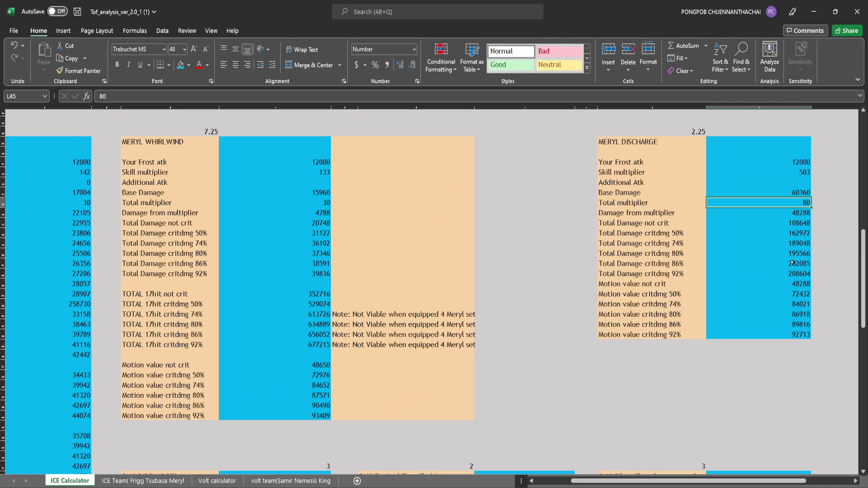
pyautogui.click(794, 294)
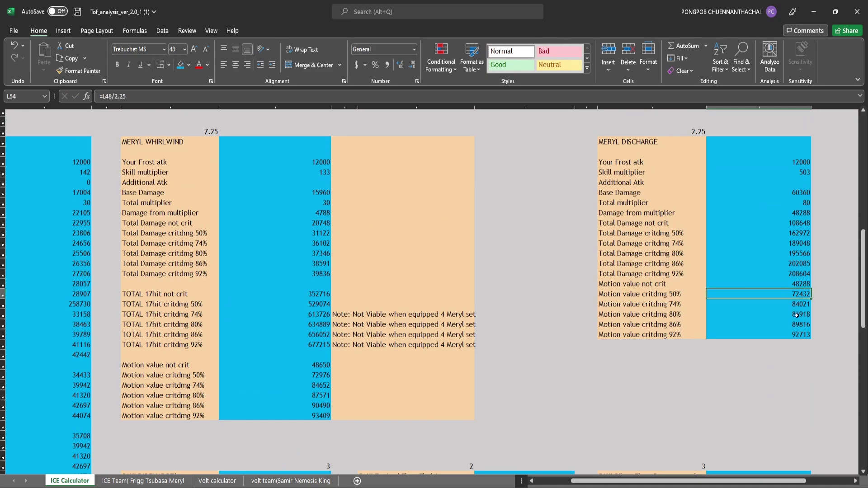
pyautogui.click(786, 276)
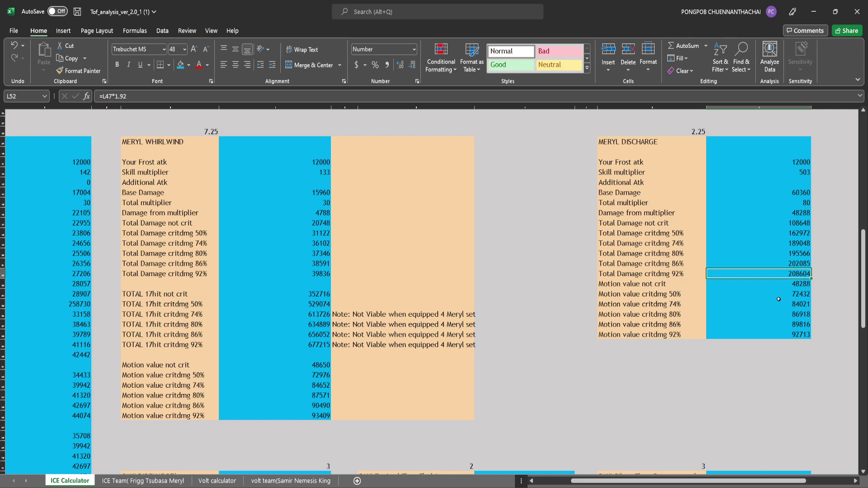
pyautogui.scroll(-6, 728, 350)
pyautogui.scroll(3, 716, 336)
pyautogui.scroll(-7, 759, 270)
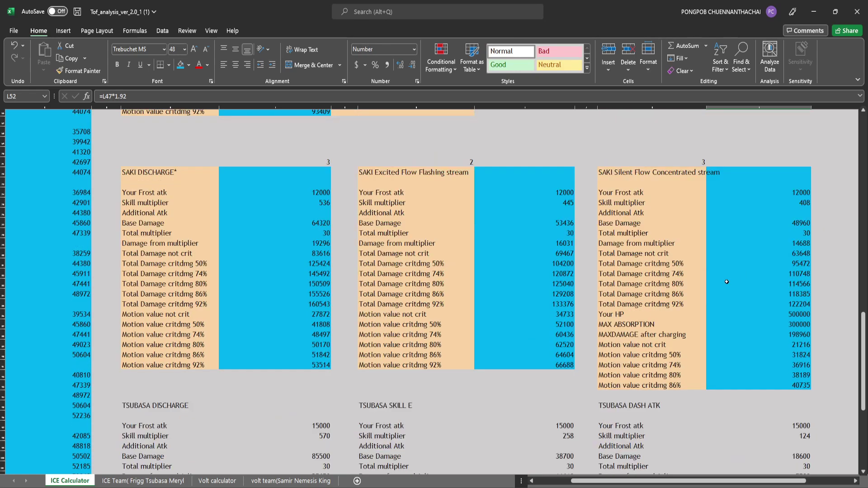
pyautogui.scroll(3, 741, 276)
pyautogui.scroll(-1, 726, 281)
pyautogui.scroll(3, 726, 281)
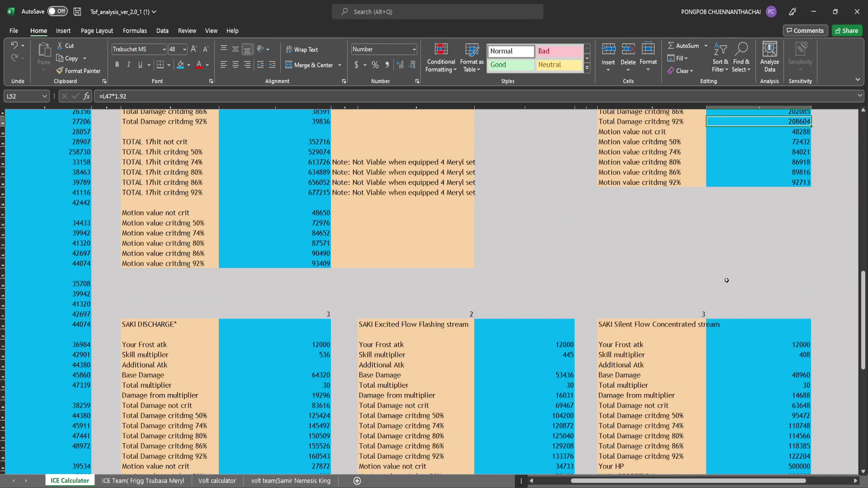
pyautogui.scroll(5, 726, 279)
pyautogui.scroll(1, 725, 278)
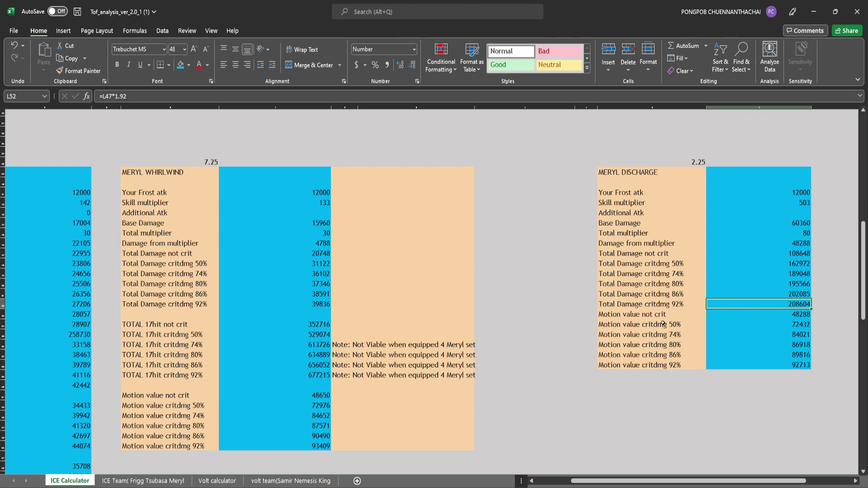
pyautogui.click(798, 233)
pyautogui.write('30\\')
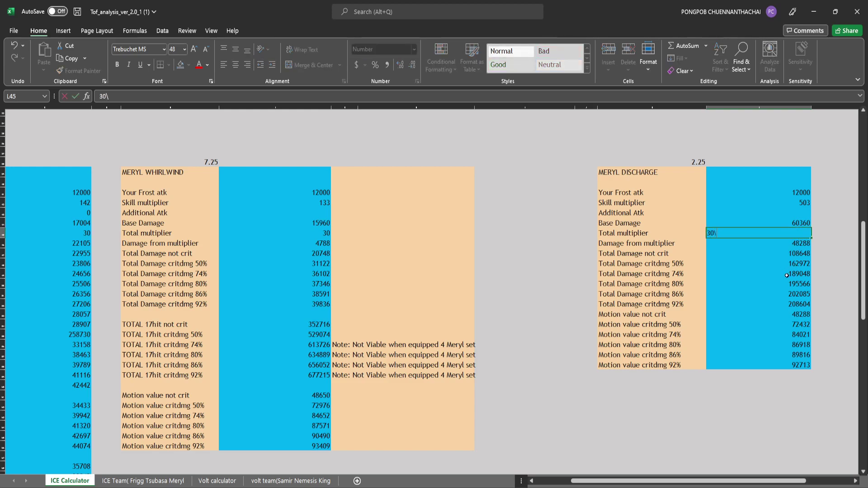
pyautogui.press('BackSpace')
pyautogui.press('Return')
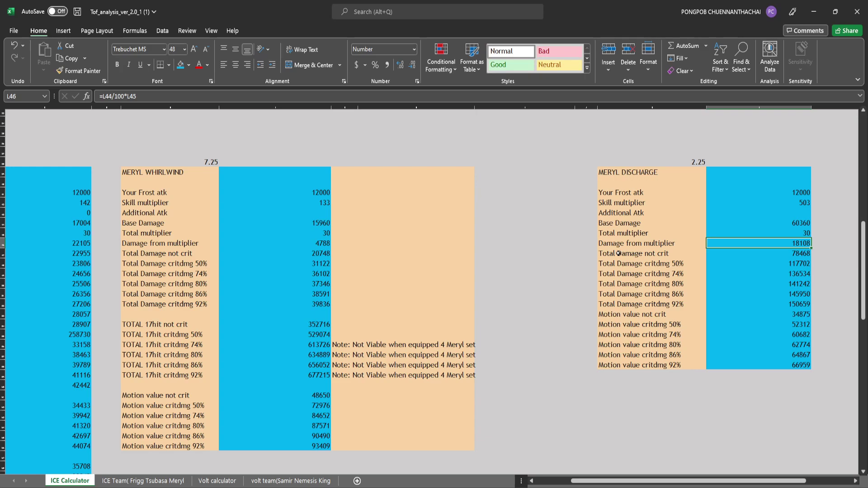
pyautogui.moveTo(801, 242); pyautogui.dragTo(801, 253)
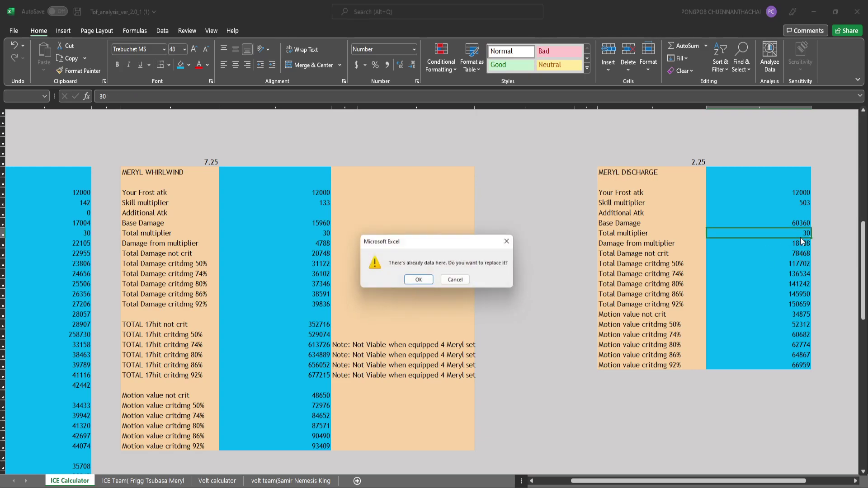
pyautogui.click(469, 290)
pyautogui.click(754, 234)
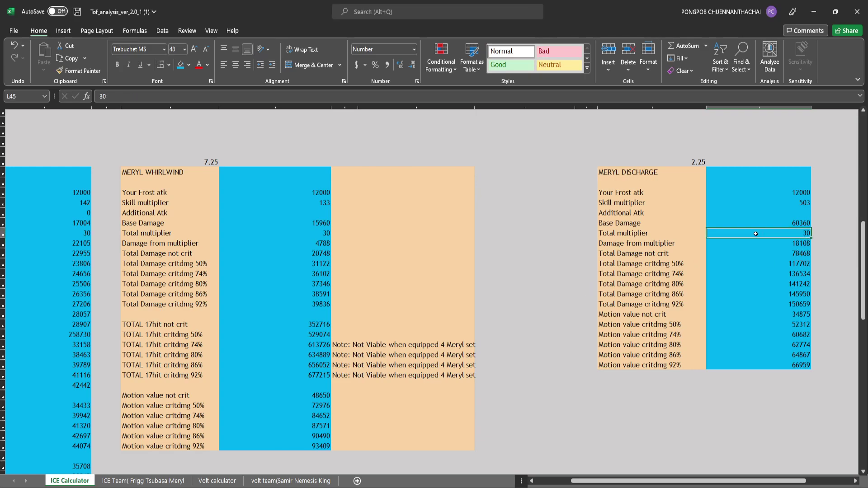
pyautogui.write('80')
pyautogui.press('Return')
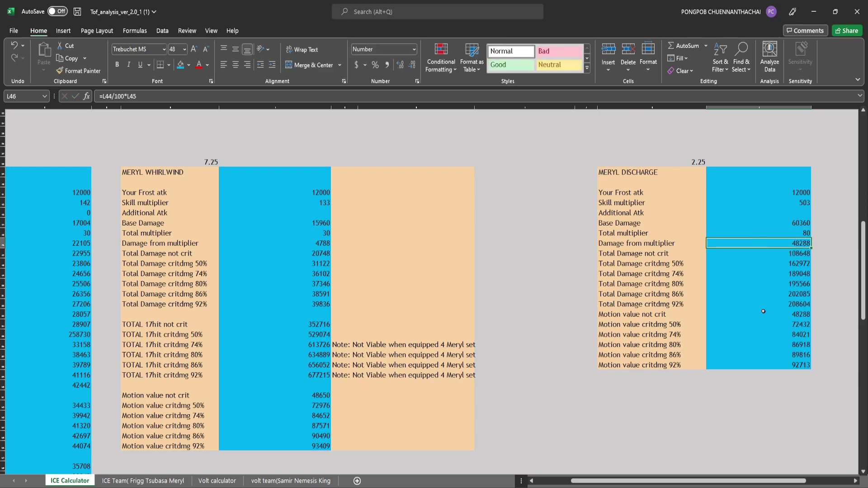
pyautogui.scroll(-5, 763, 311)
pyautogui.scroll(-5, 690, 332)
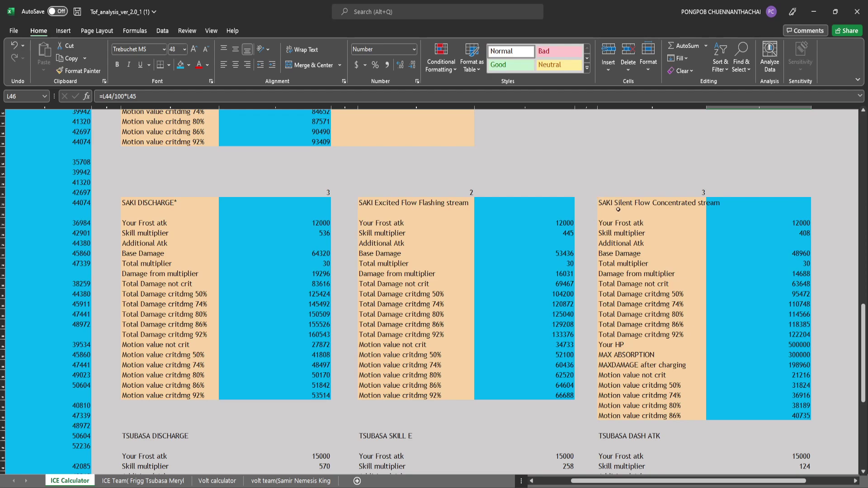
pyautogui.moveTo(618, 204); pyautogui.dragTo(809, 416)
pyautogui.click(784, 151)
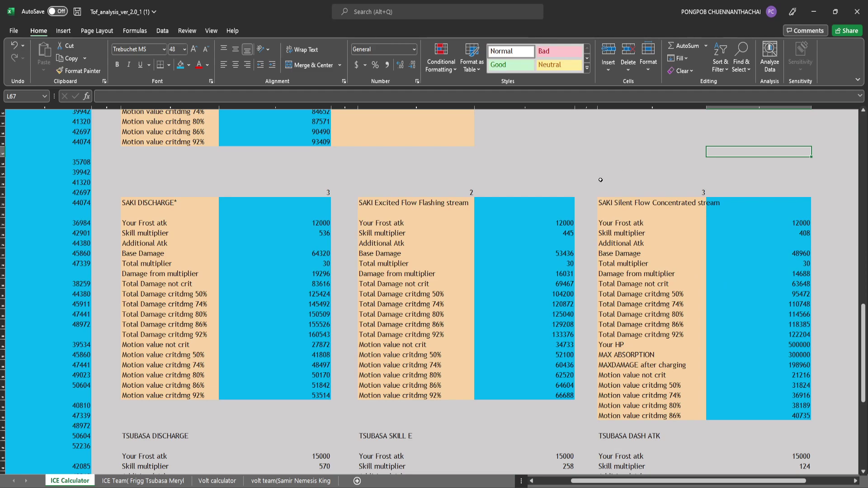
pyautogui.scroll(1, 619, 183)
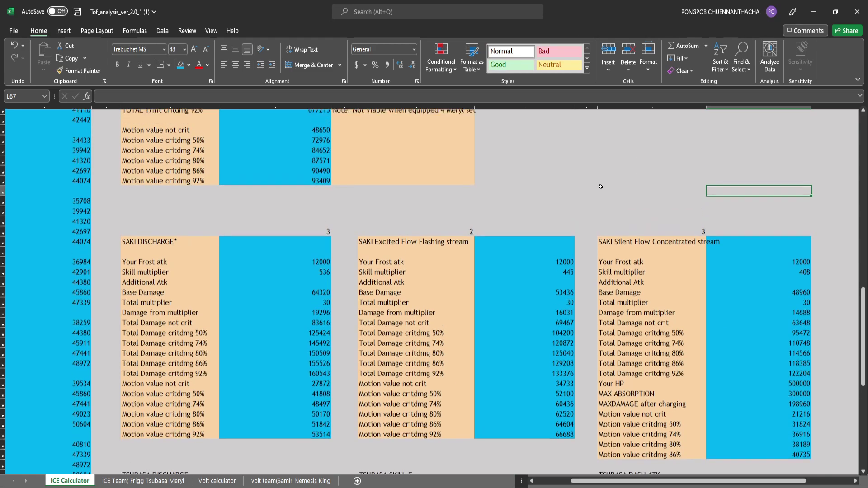
pyautogui.scroll(1, 600, 186)
pyautogui.scroll(2, 601, 187)
pyautogui.scroll(2, 579, 208)
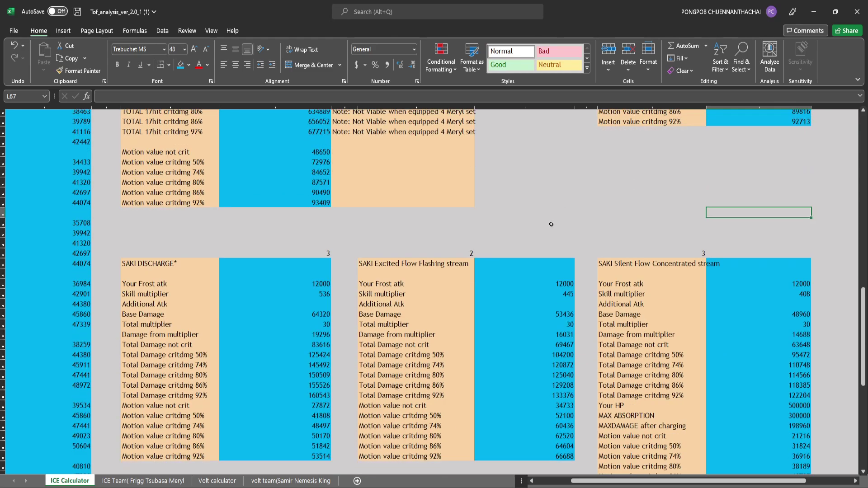
pyautogui.scroll(2, 552, 235)
pyautogui.scroll(2, 517, 266)
pyautogui.scroll(1, 517, 266)
pyautogui.scroll(-1, 514, 271)
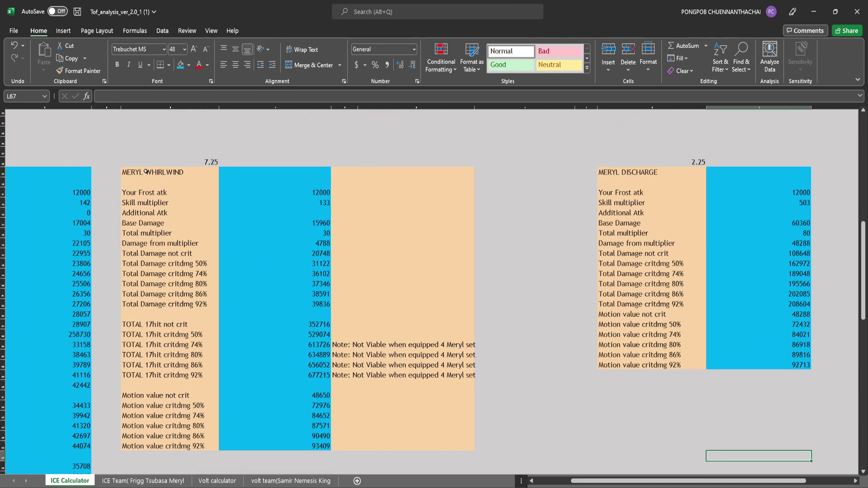
pyautogui.click(160, 163)
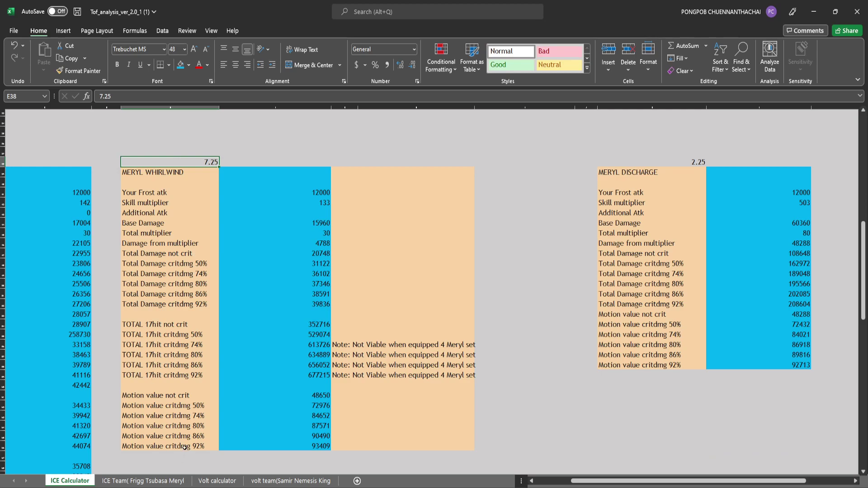
pyautogui.click(313, 378)
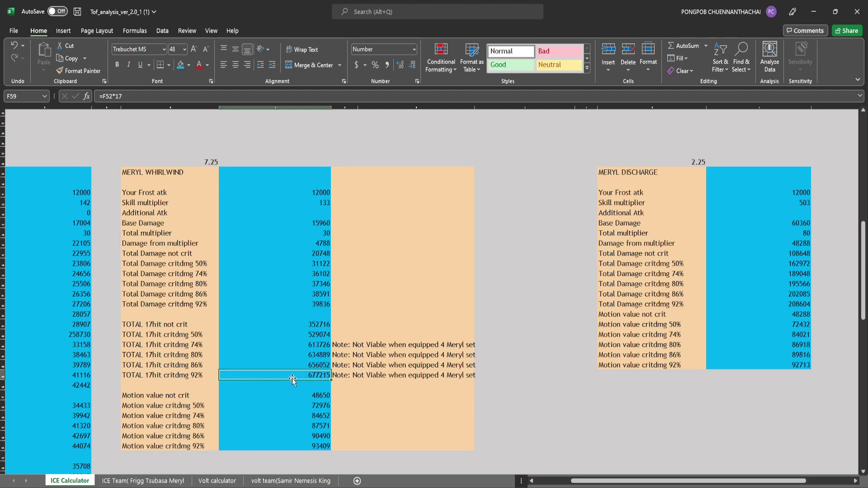
pyautogui.click(317, 232)
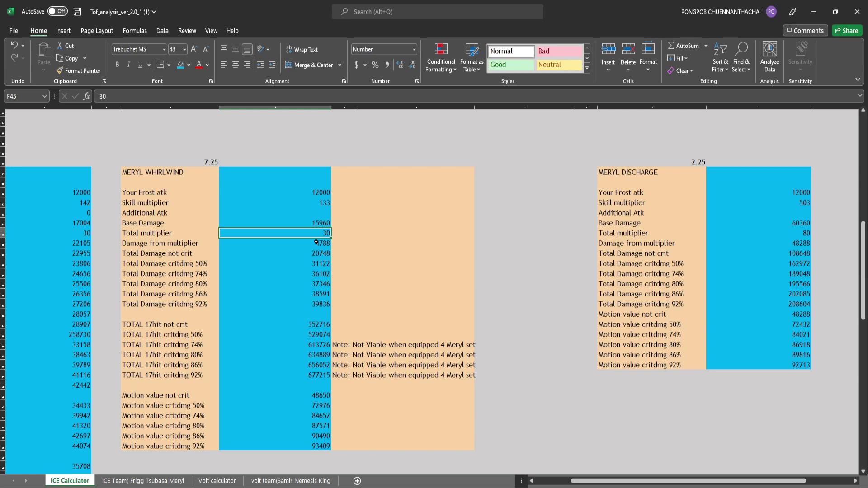
pyautogui.write('63')
pyautogui.press('Return')
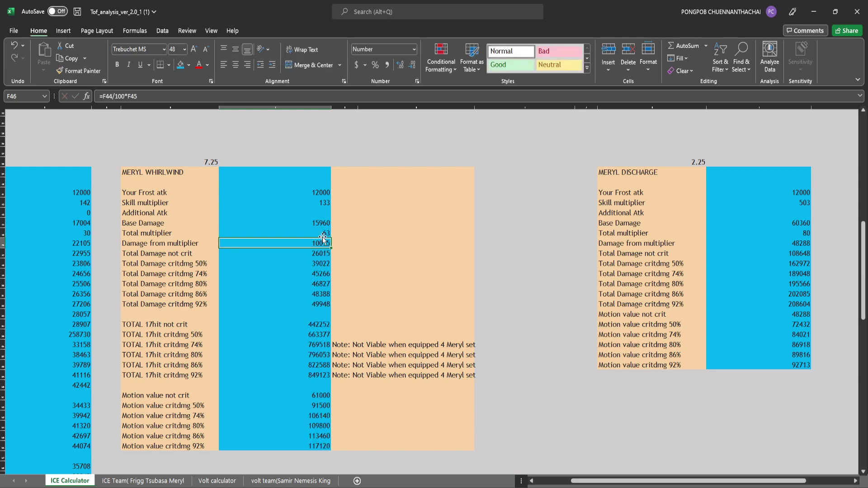
pyautogui.click(320, 234)
pyautogui.write('65')
pyautogui.press('Return')
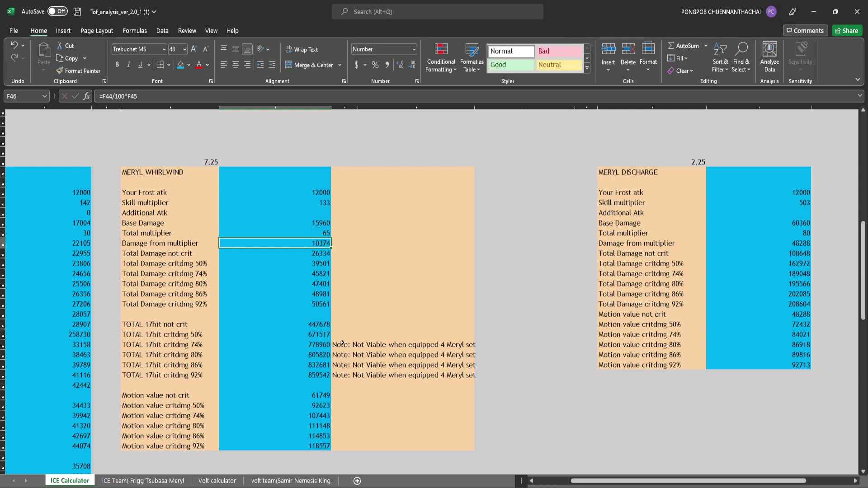
pyautogui.click(312, 234)
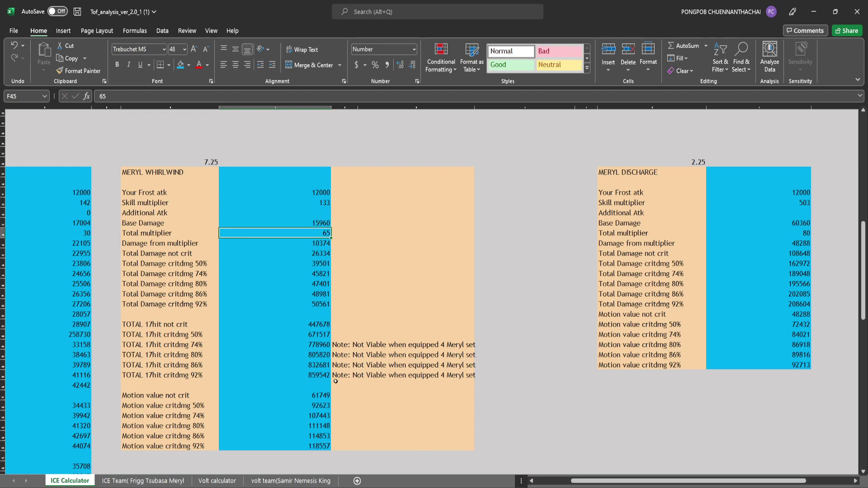
pyautogui.moveTo(321, 346); pyautogui.dragTo(322, 375)
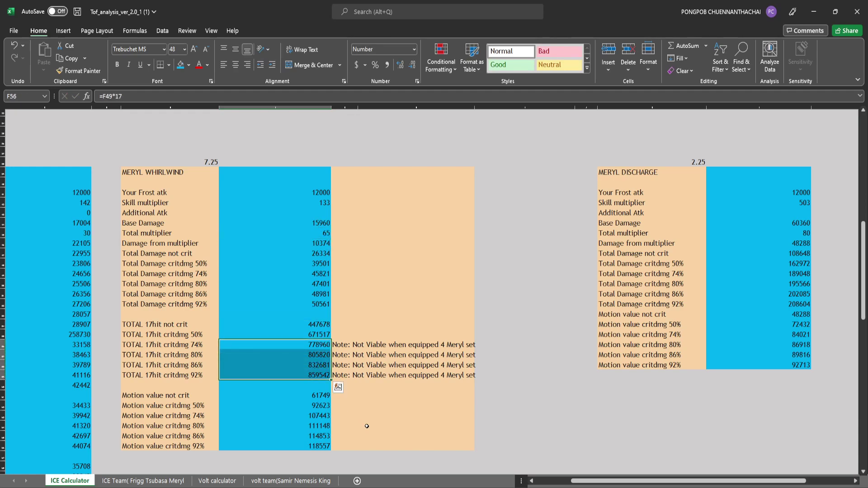
pyautogui.click(313, 335)
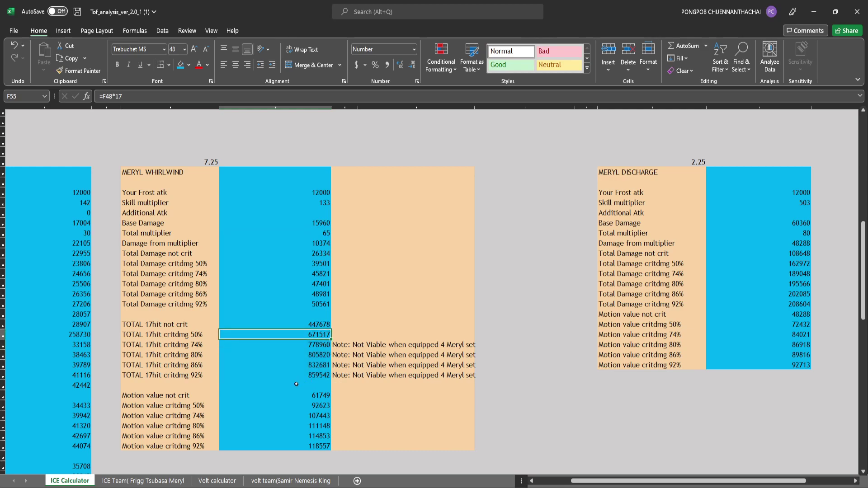
pyautogui.click(214, 164)
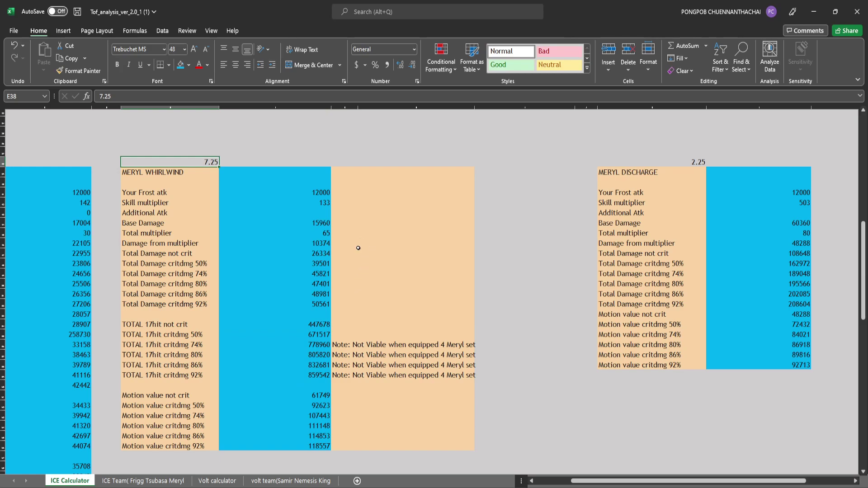
pyautogui.click(307, 337)
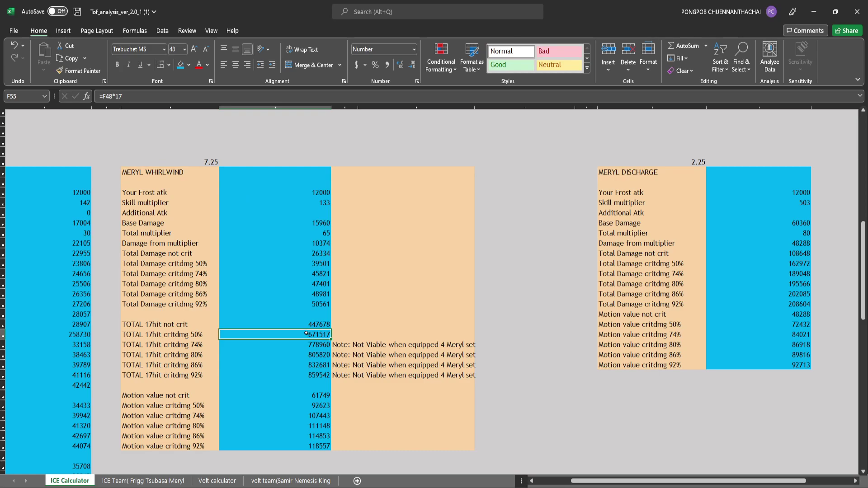
pyautogui.scroll(-3, 387, 319)
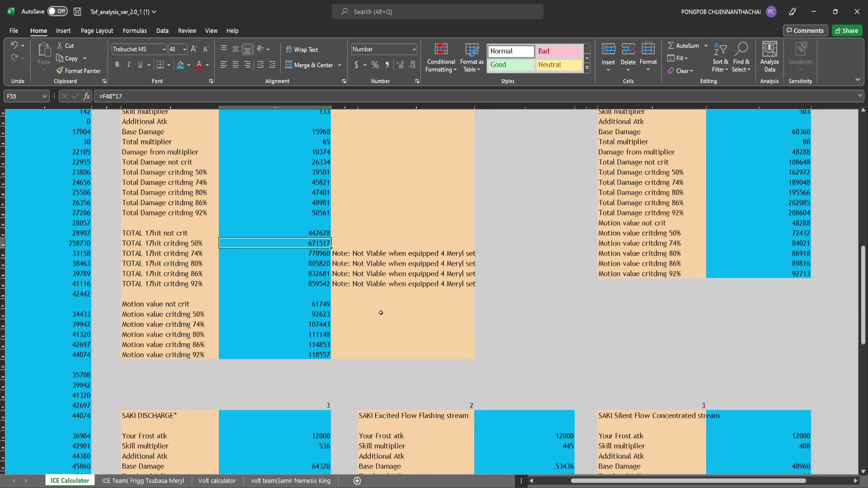
pyautogui.scroll(2, 380, 312)
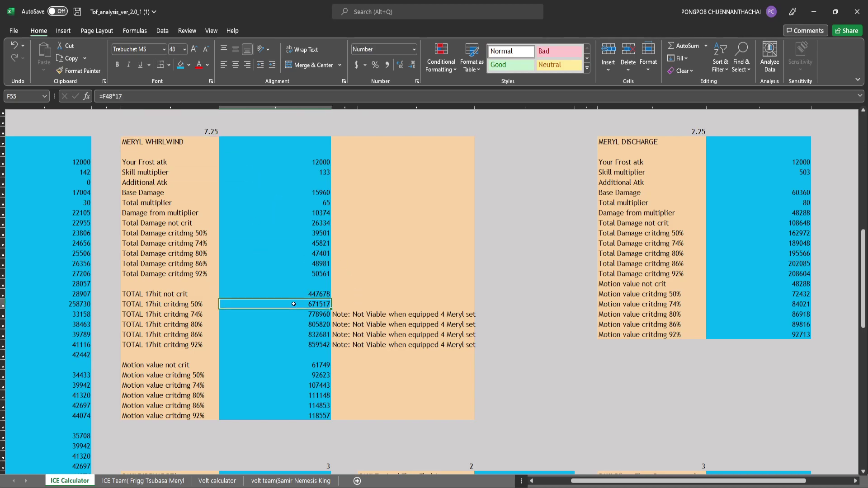
pyautogui.click(201, 133)
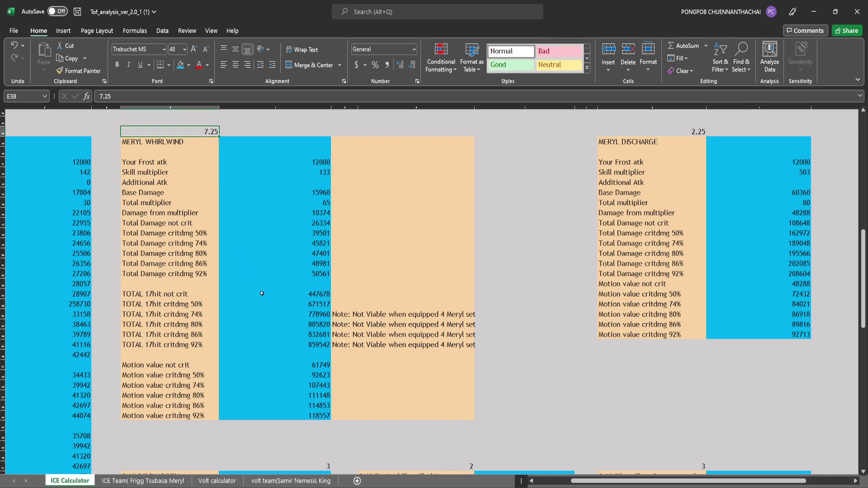
pyautogui.moveTo(299, 367); pyautogui.dragTo(299, 416)
pyautogui.click(275, 435)
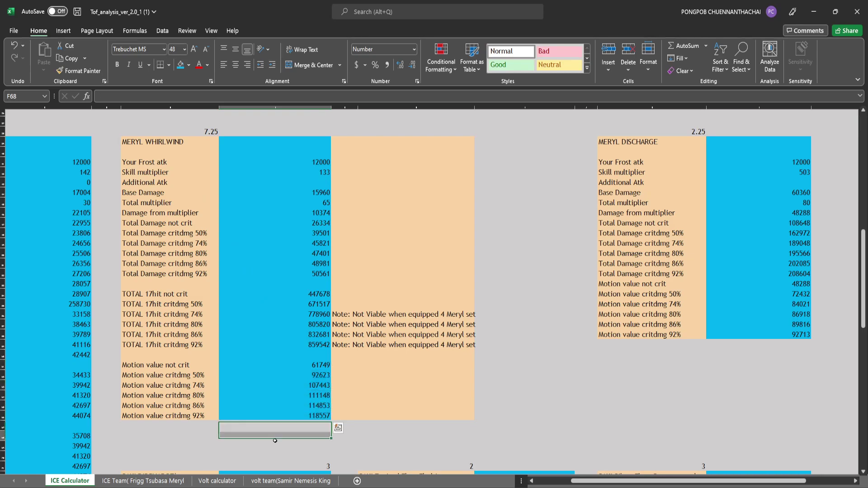
pyautogui.click(203, 132)
pyautogui.scroll(-3, 266, 294)
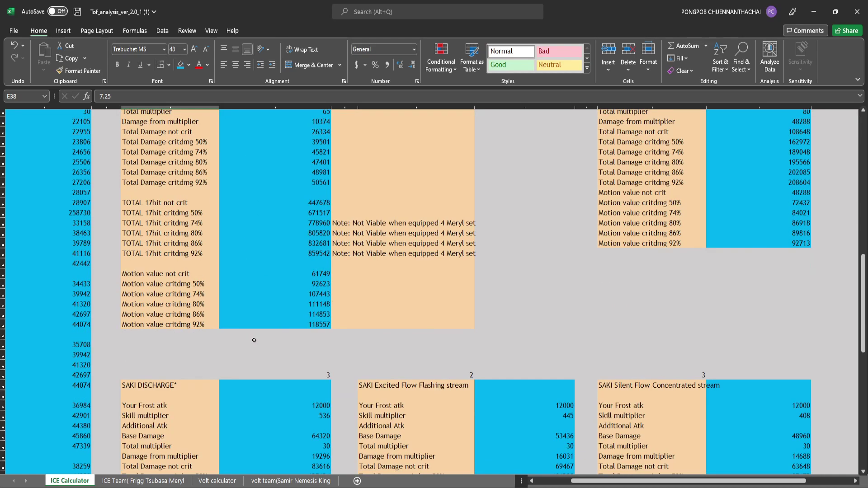
pyautogui.scroll(-4, 266, 294)
pyautogui.scroll(-1, 265, 294)
pyautogui.scroll(2, 266, 294)
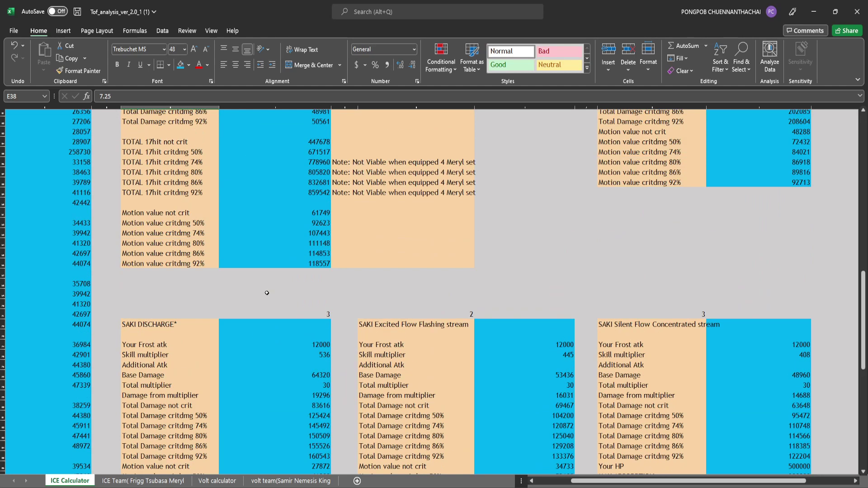
pyautogui.scroll(3, 265, 294)
pyautogui.scroll(4, 244, 292)
pyautogui.rightClick(226, 291)
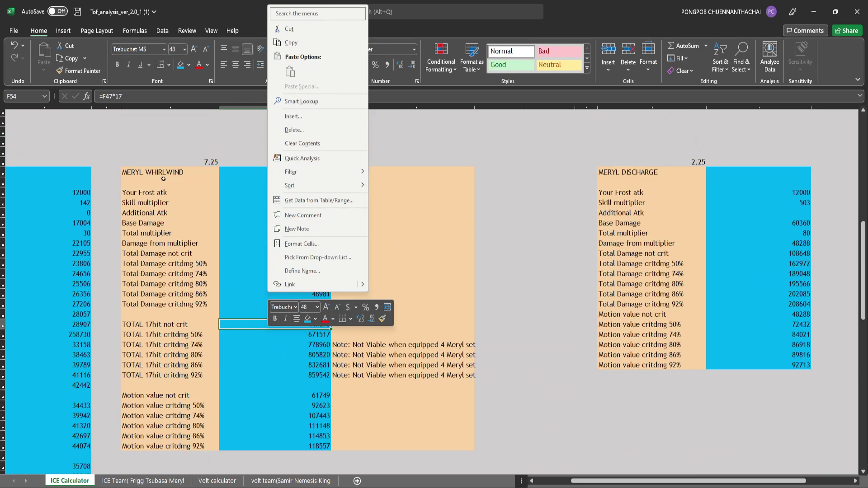
pyautogui.click(167, 154)
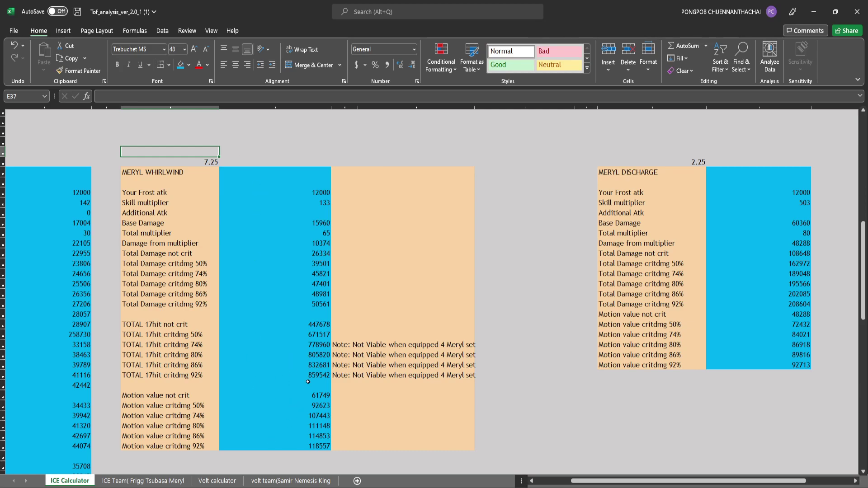
pyautogui.moveTo(308, 348); pyautogui.dragTo(335, 388)
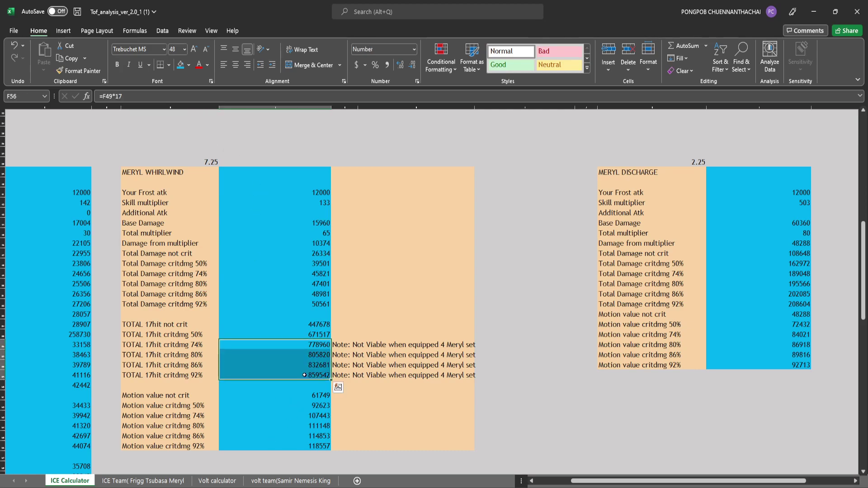
pyautogui.click(345, 425)
pyautogui.moveTo(316, 345); pyautogui.dragTo(323, 375)
pyautogui.click(312, 233)
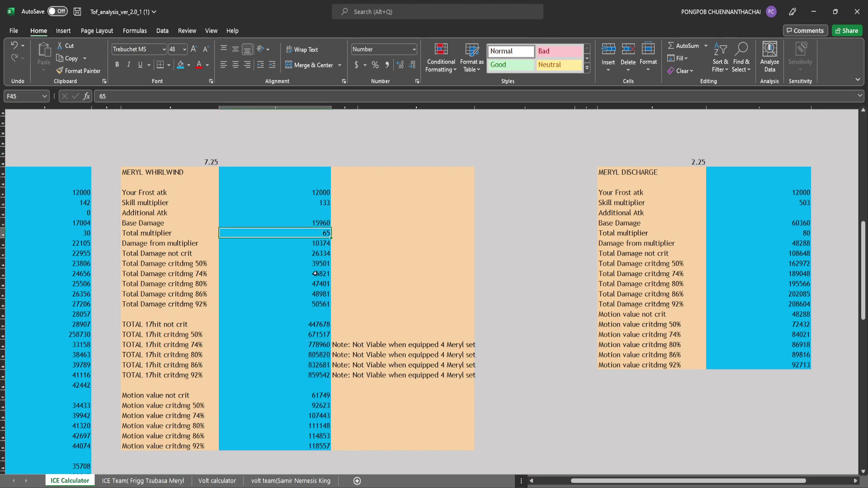
pyautogui.write('30')
pyautogui.press('Return')
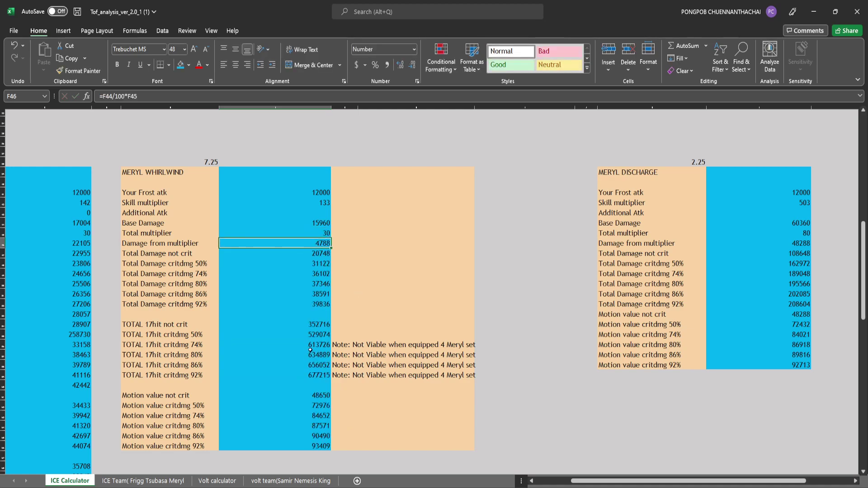
pyautogui.moveTo(310, 349); pyautogui.dragTo(333, 382)
pyautogui.click(391, 398)
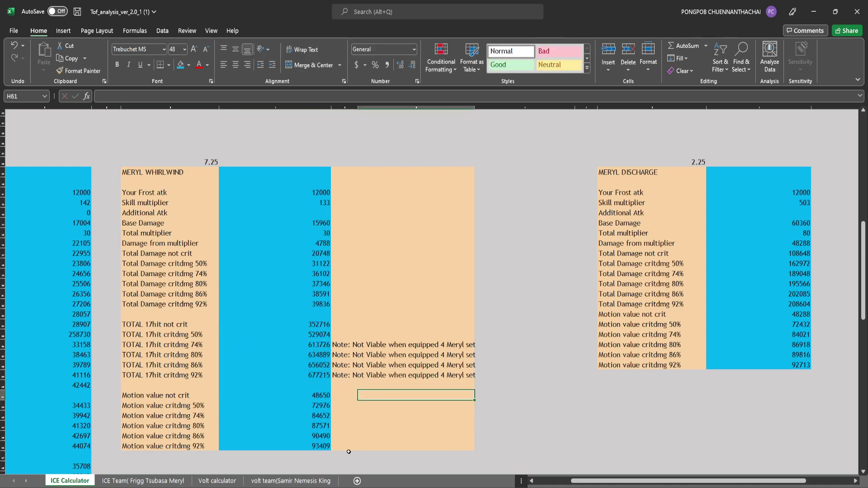
pyautogui.click(310, 376)
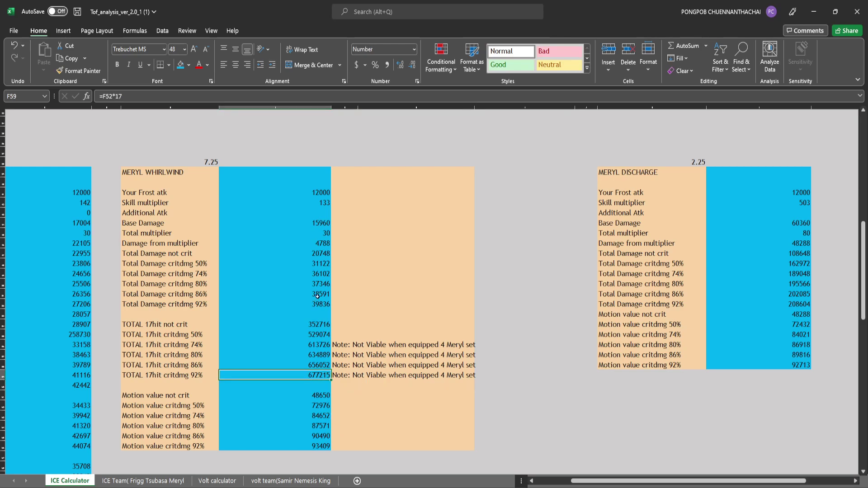
pyautogui.click(312, 232)
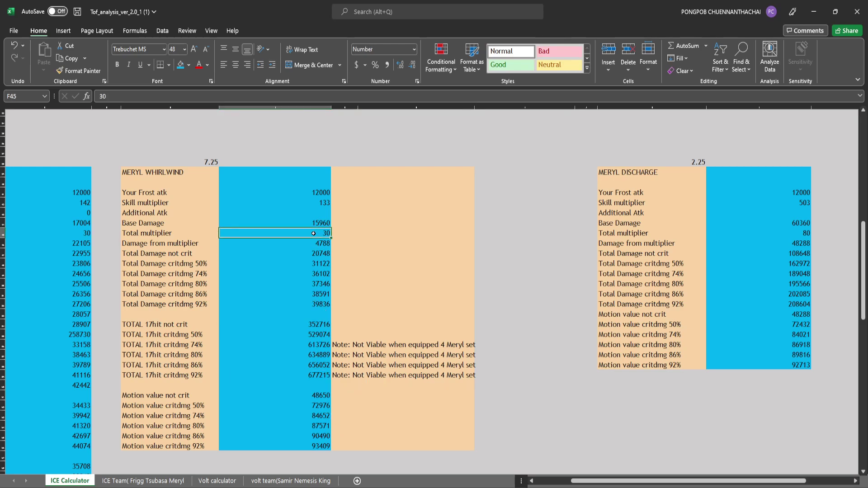
pyautogui.write('6')
pyautogui.press('BackSpace')
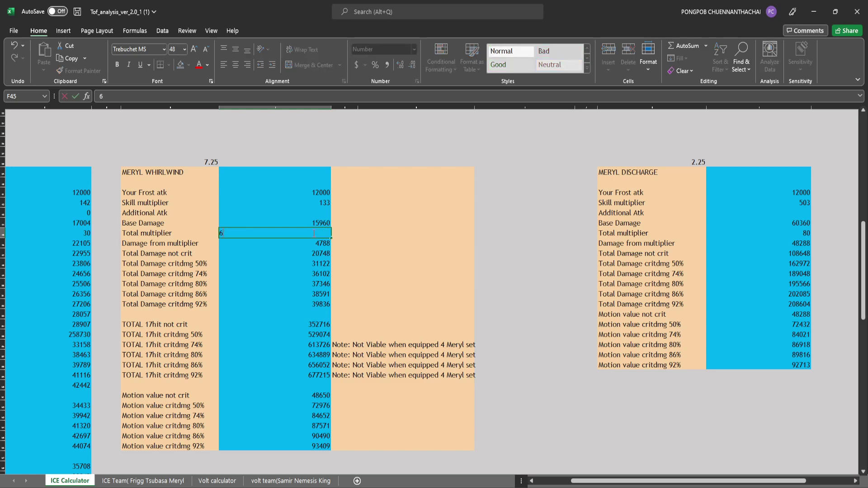
pyautogui.write('5')
pyautogui.press('Return')
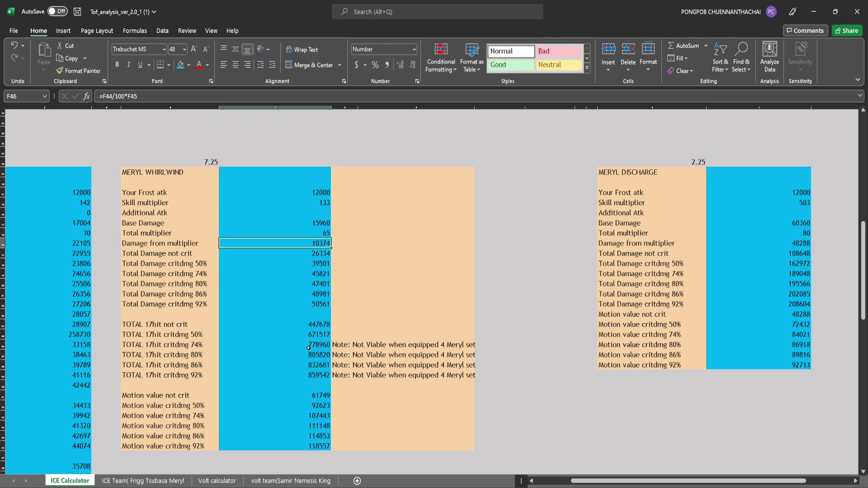
pyautogui.click(310, 337)
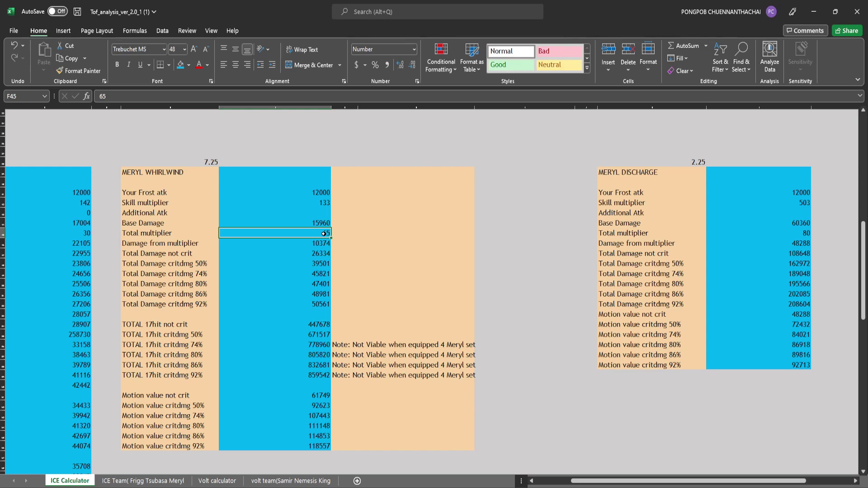
pyautogui.write('30')
pyautogui.press('Return')
pyautogui.scroll(-3, 371, 266)
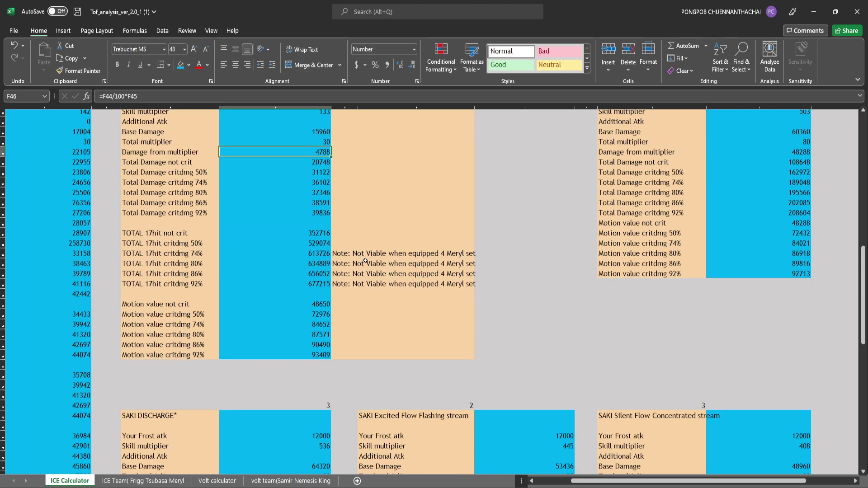
pyautogui.scroll(-5, 371, 266)
pyautogui.scroll(-3, 370, 267)
pyautogui.scroll(-6, 679, 314)
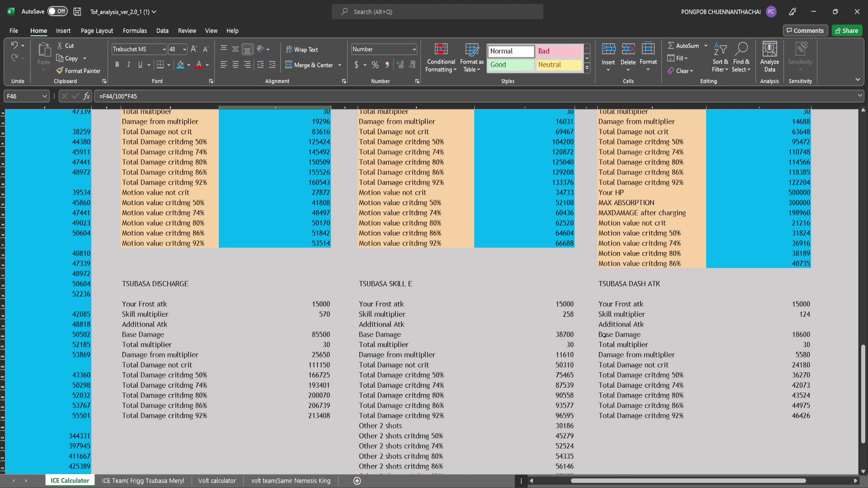
pyautogui.scroll(7, 572, 360)
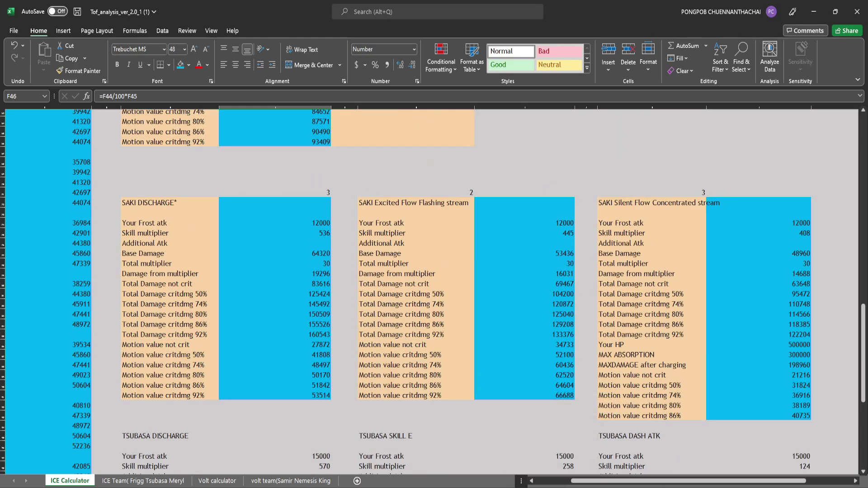
pyautogui.click(554, 447)
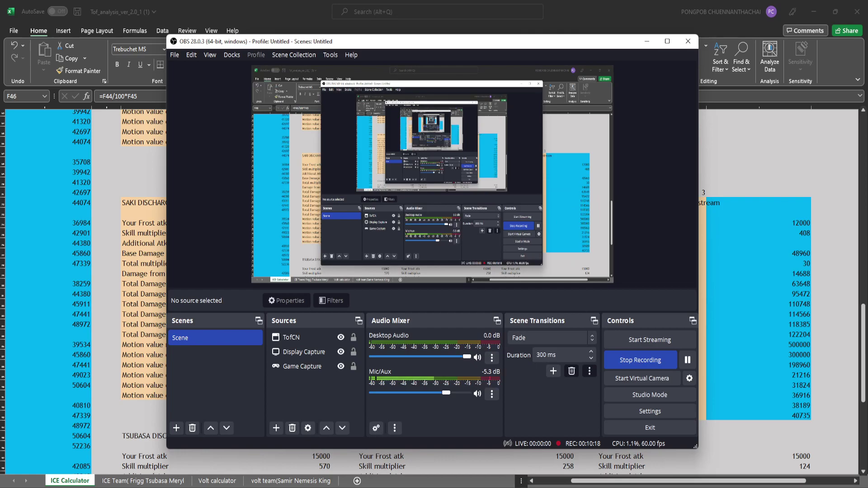
pyautogui.click(601, 483)
pyautogui.scroll(2, 601, 483)
pyautogui.scroll(8, 601, 483)
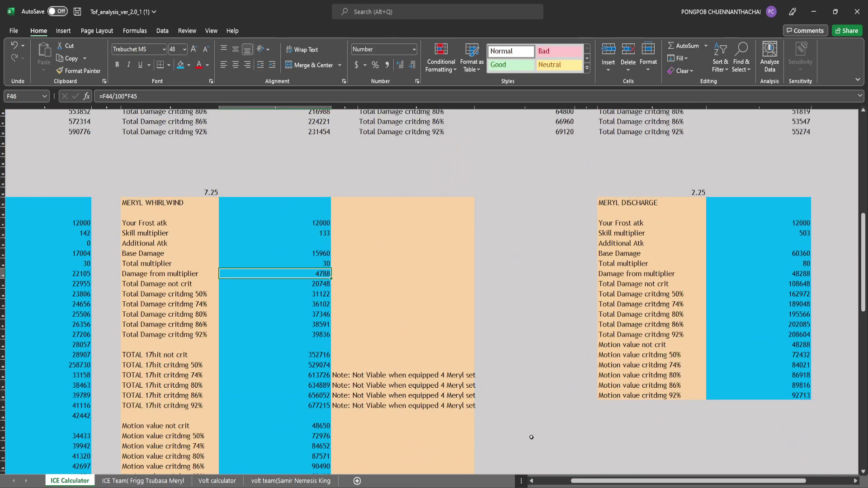
pyautogui.hscroll(-2, 585, 462)
pyautogui.scroll(3, 585, 452)
pyautogui.scroll(8, 588, 456)
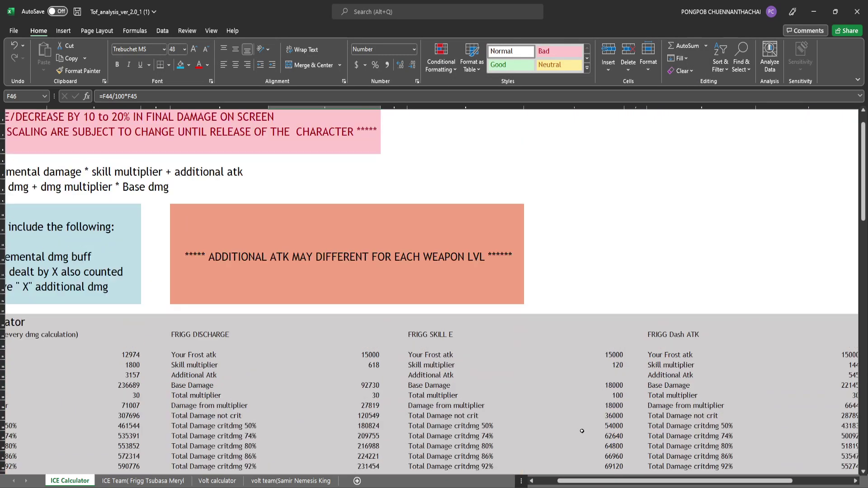
pyautogui.hscroll(-2, 596, 461)
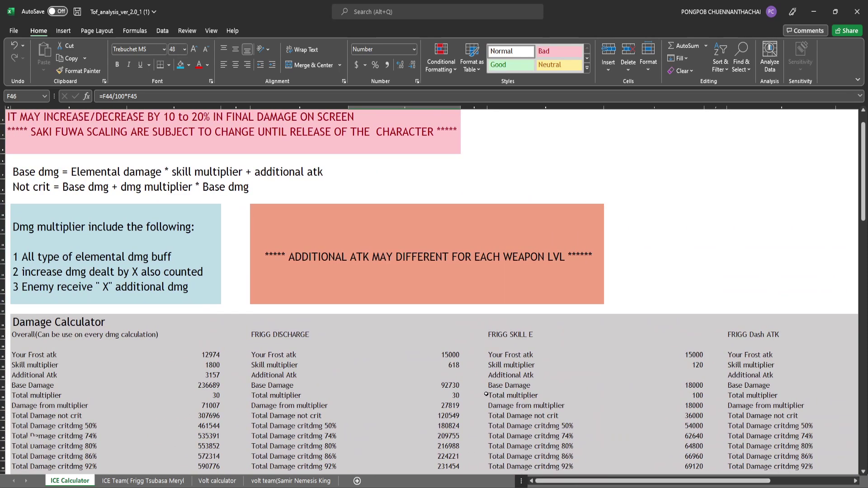
pyautogui.scroll(-5, 485, 393)
pyautogui.scroll(-9, 485, 392)
pyautogui.scroll(1, 485, 392)
pyautogui.scroll(1, 485, 392)
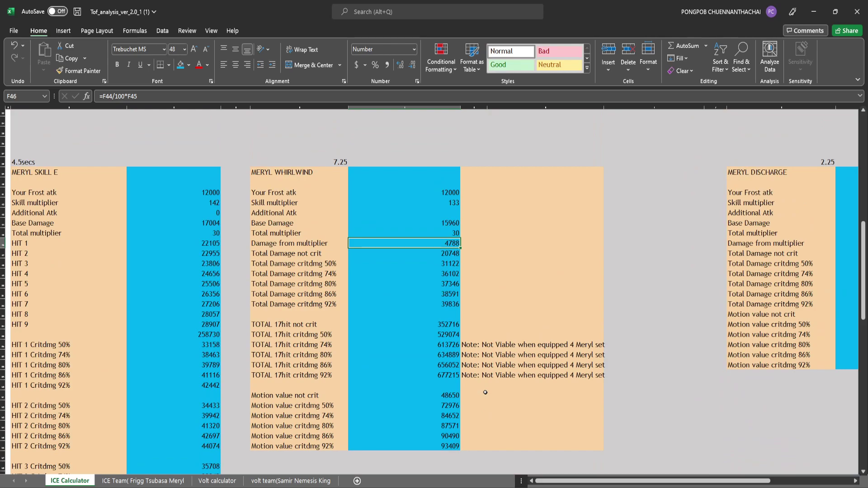
pyautogui.moveTo(587, 481)
pyautogui.mouseDown()
pyautogui.moveTo(651, 482)
pyautogui.moveTo(601, 483)
pyautogui.mouseUp()
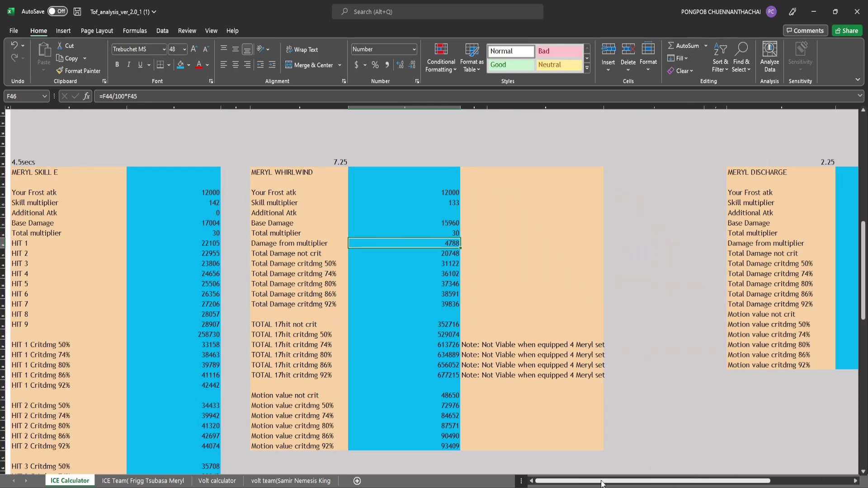
pyautogui.scroll(-4, 567, 418)
pyautogui.scroll(-6, 568, 418)
pyautogui.scroll(-3, 568, 419)
pyautogui.scroll(-1, 567, 418)
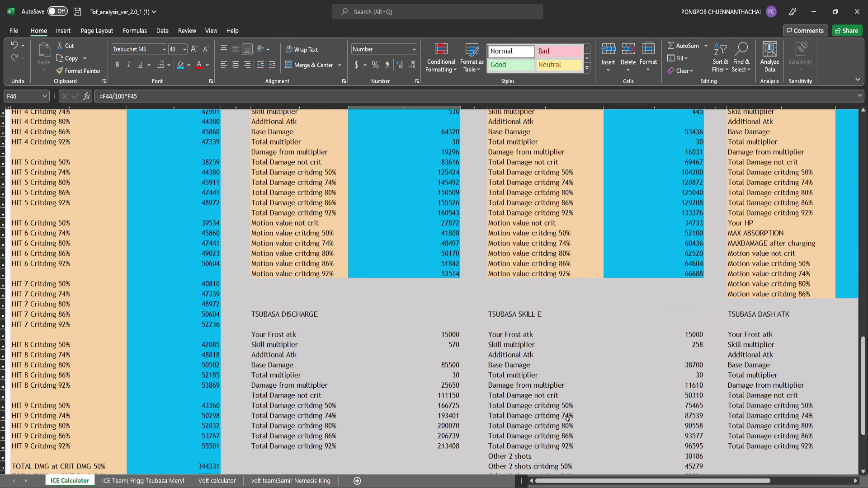
pyautogui.scroll(-2, 567, 418)
pyautogui.scroll(3, 623, 406)
pyautogui.scroll(3, 628, 398)
pyautogui.scroll(1, 634, 392)
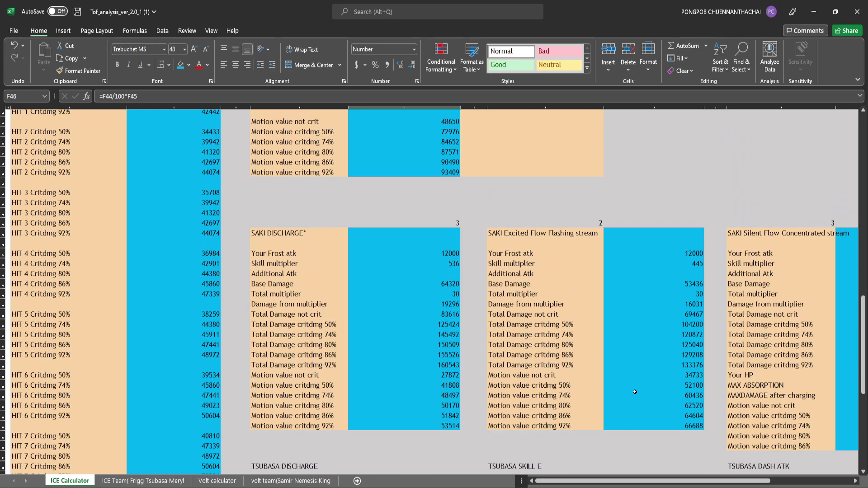
pyautogui.scroll(5, 592, 385)
pyautogui.scroll(4, 592, 384)
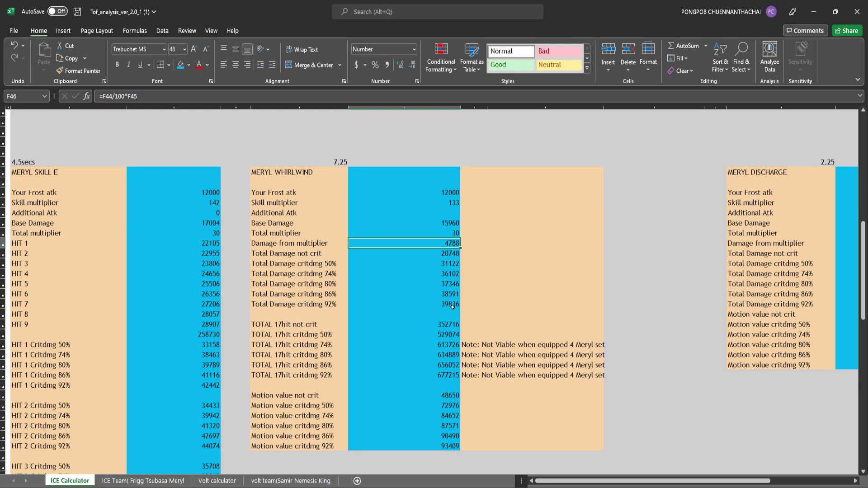
pyautogui.scroll(-7, 486, 275)
pyautogui.scroll(-2, 489, 283)
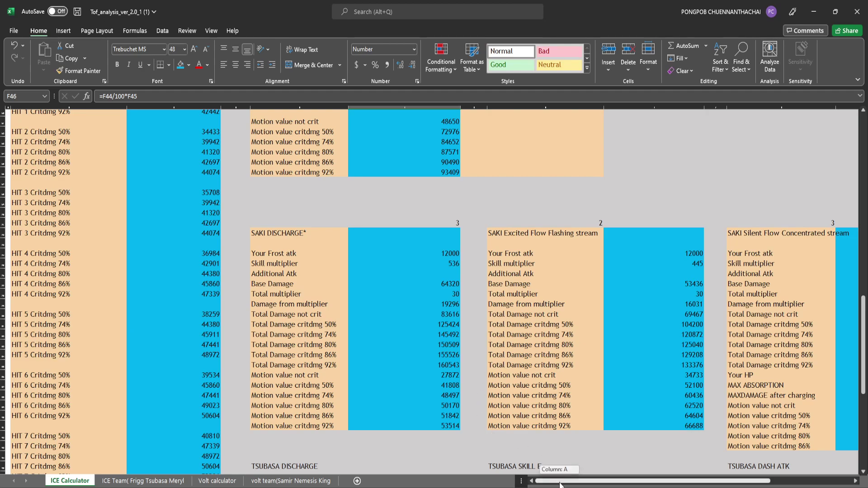
pyautogui.moveTo(562, 480); pyautogui.dragTo(589, 480)
pyautogui.scroll(-6, 561, 426)
pyautogui.scroll(3, 561, 421)
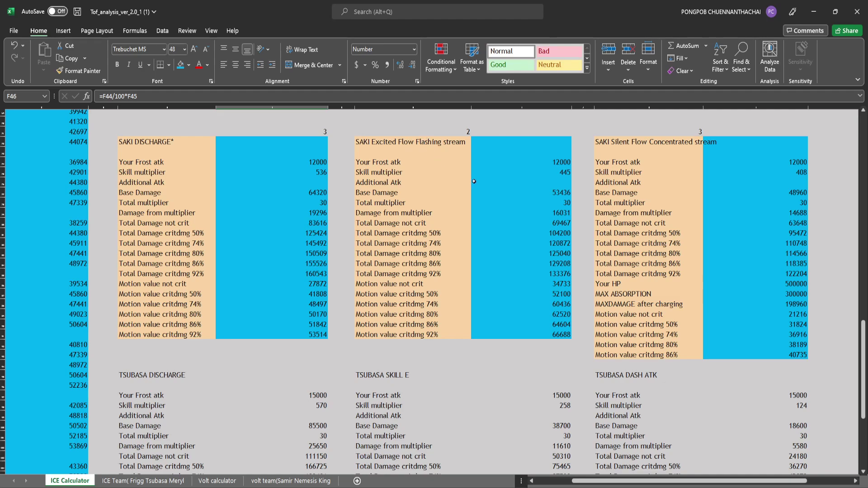
pyautogui.click(518, 200)
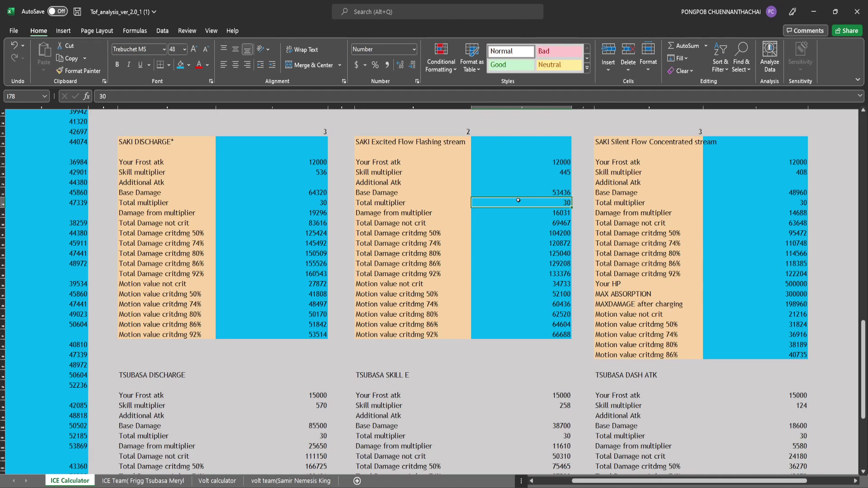
pyautogui.moveTo(695, 483); pyautogui.dragTo(660, 483)
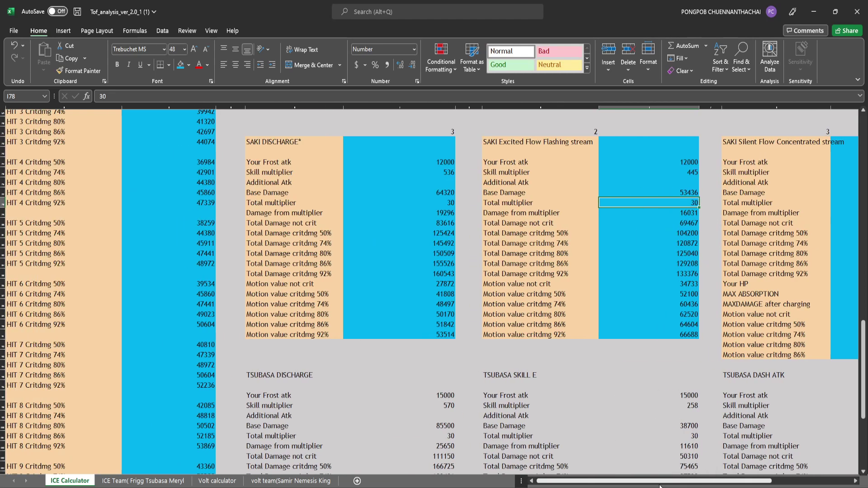
pyautogui.scroll(2, 624, 297)
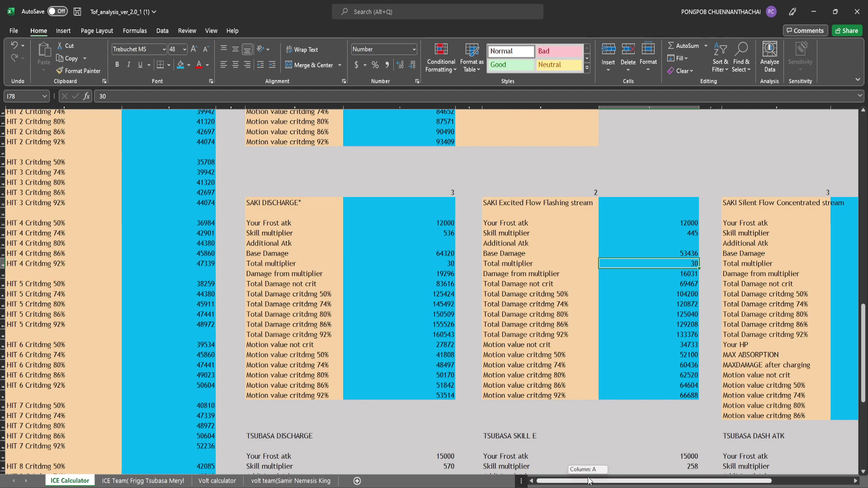
pyautogui.moveTo(591, 481); pyautogui.dragTo(599, 480)
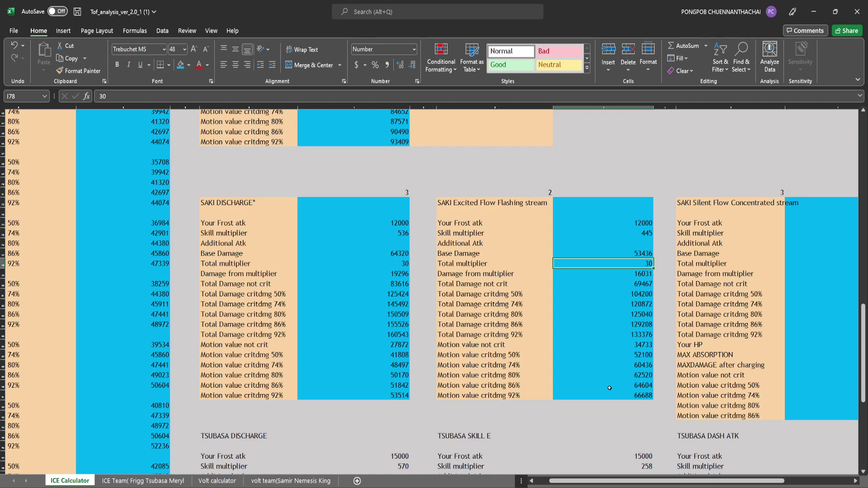
pyautogui.moveTo(619, 481); pyautogui.dragTo(634, 481)
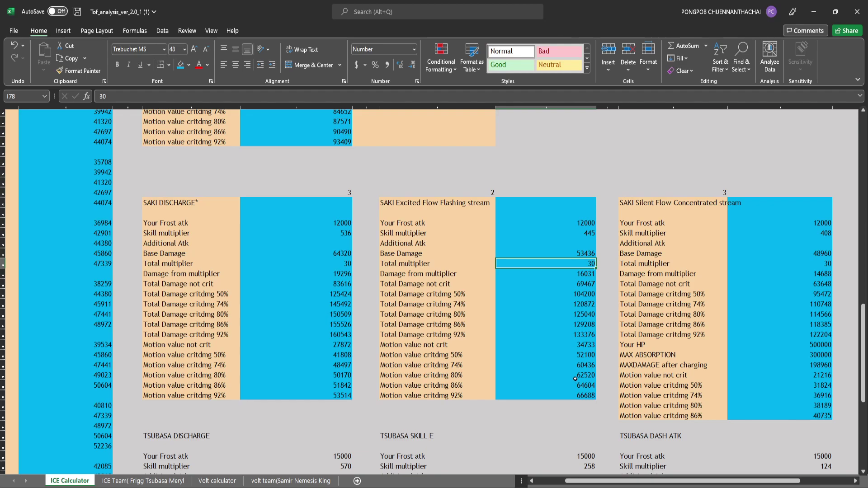
pyautogui.scroll(2, 575, 378)
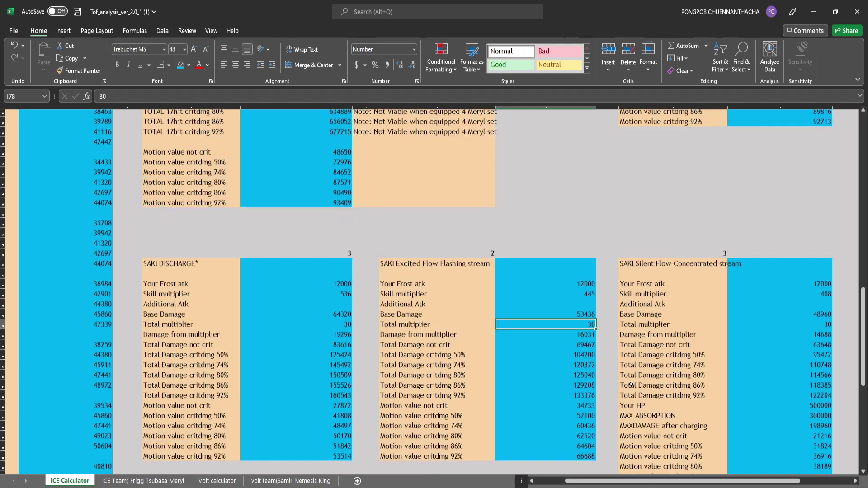
pyautogui.hscroll(1, 695, 415)
pyautogui.scroll(-2, 694, 416)
pyautogui.scroll(7, 694, 416)
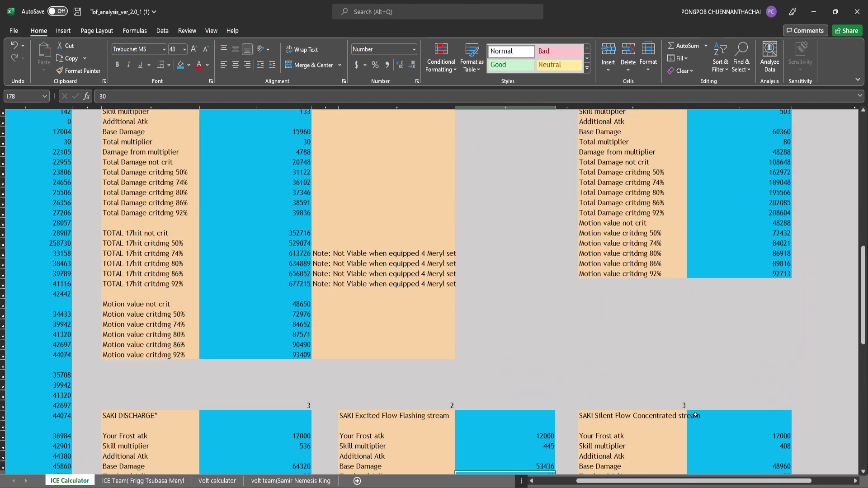
pyautogui.scroll(3, 695, 416)
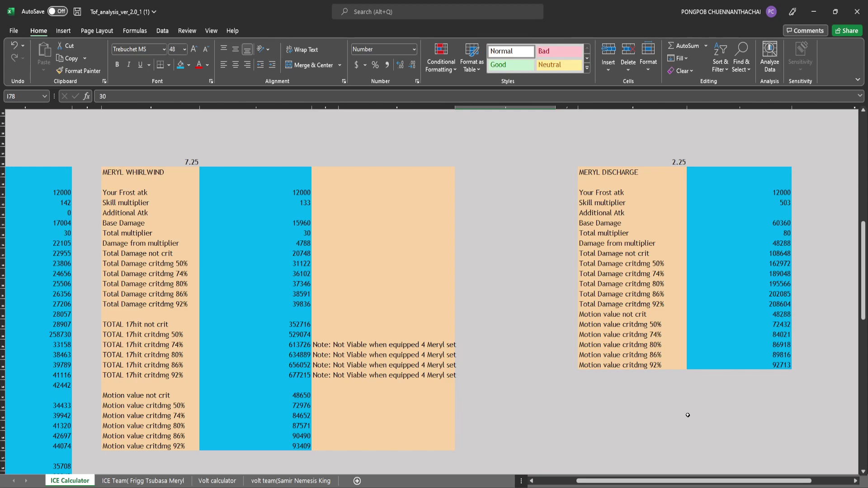
pyautogui.scroll(-9, 667, 369)
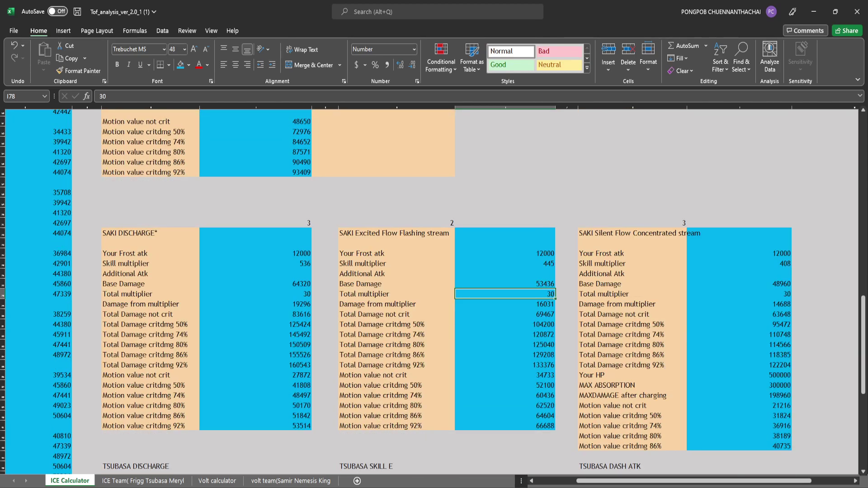
pyautogui.scroll(-1, 571, 429)
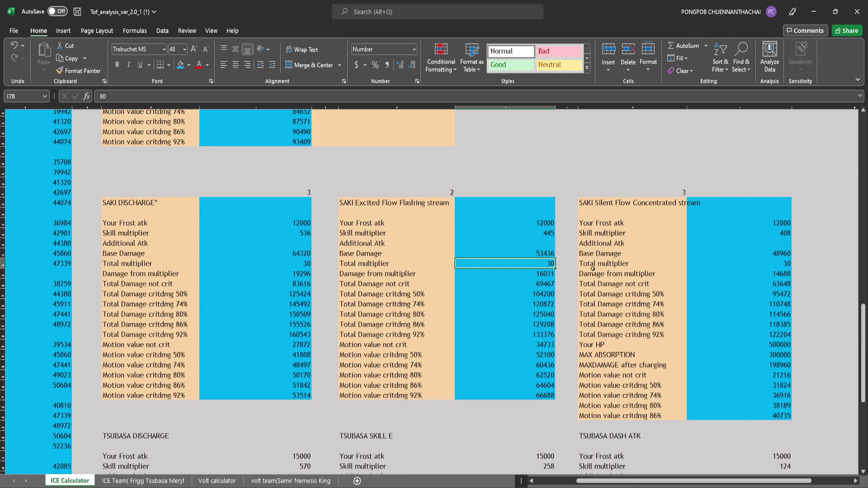
# Step: Try a Skill multiplier of 400 in I75 and check the 92% crit motion value in I91
pyautogui.press('Up')
pyautogui.press('Up')
pyautogui.press('Up')
pyautogui.press('Left')
pyautogui.press('Left')
pyautogui.press('Left')
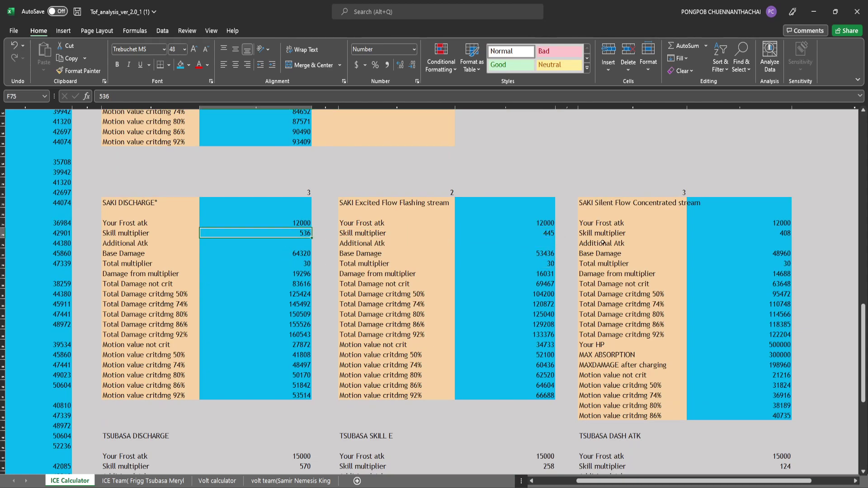
pyautogui.click(535, 232)
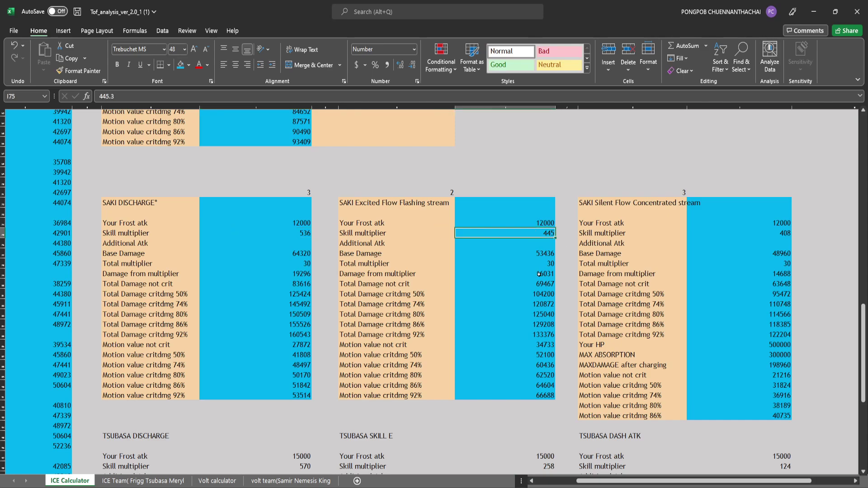
pyautogui.write('400')
pyautogui.press('Return')
pyautogui.click(539, 395)
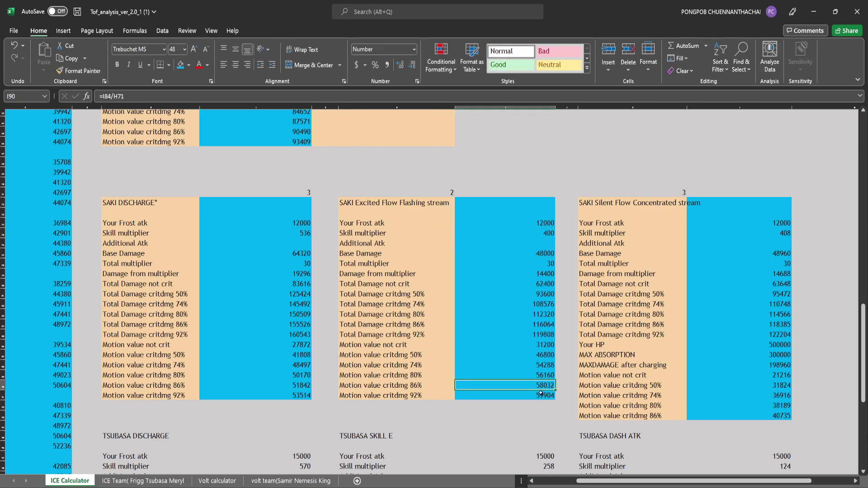
# Step: Change the Excited Flow Skill multiplier in I75 to 445
pyautogui.click(537, 233)
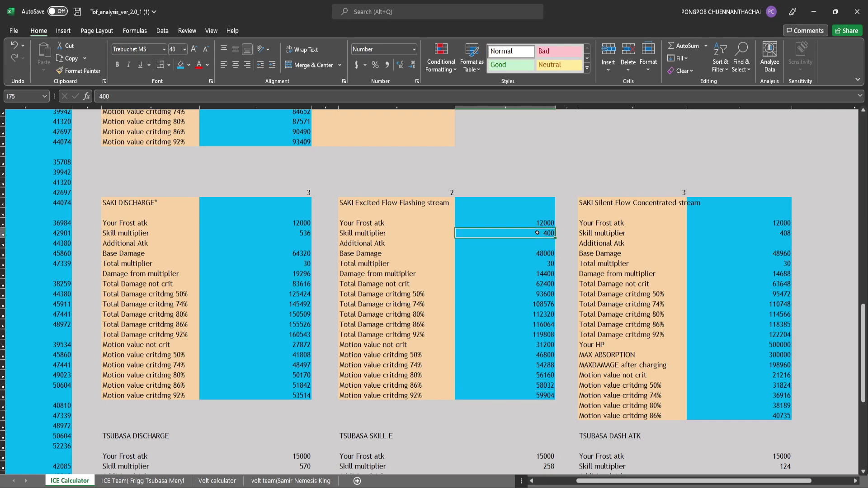
pyautogui.write('445')
pyautogui.press('Return')
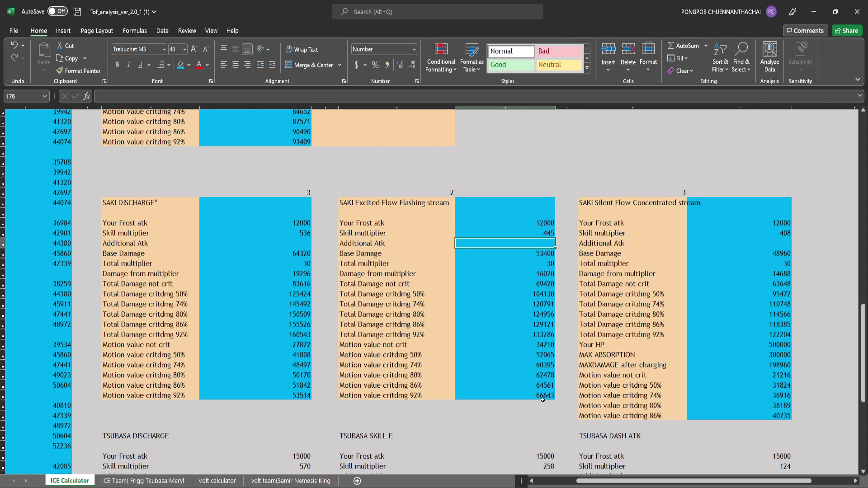
pyautogui.moveTo(624, 486); pyautogui.dragTo(594, 482)
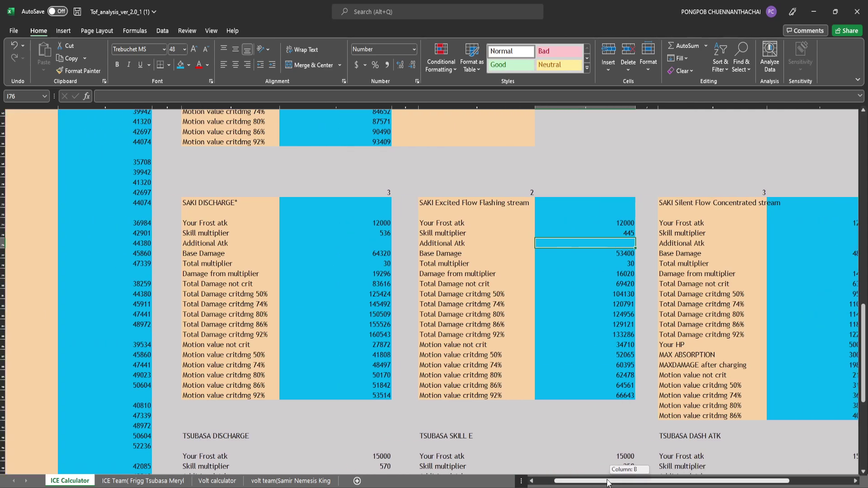